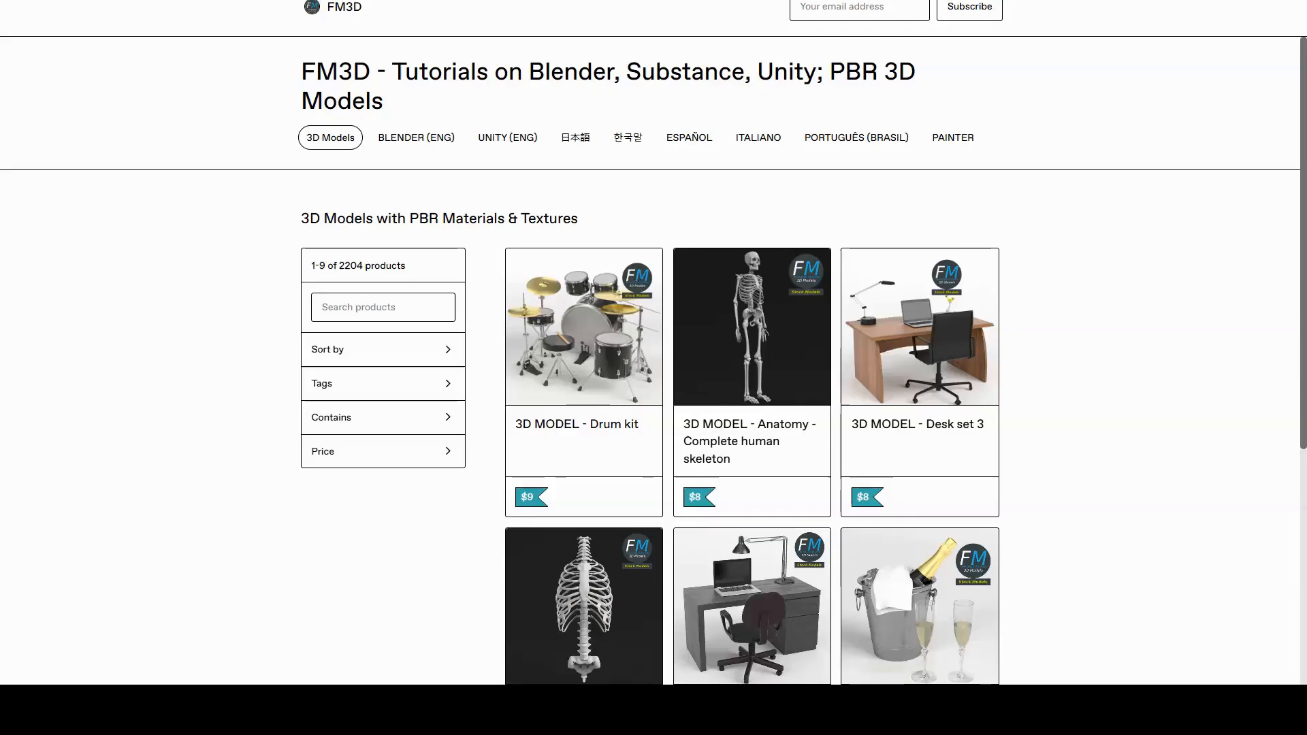
- Browse the English Blender tutorials in the FM3D store
{"action": "left_click", "coordinate": [401, 137]}
{"action": "left_click_drag", "start_coordinate": [1302, 216], "coordinate": [1300, 402]}
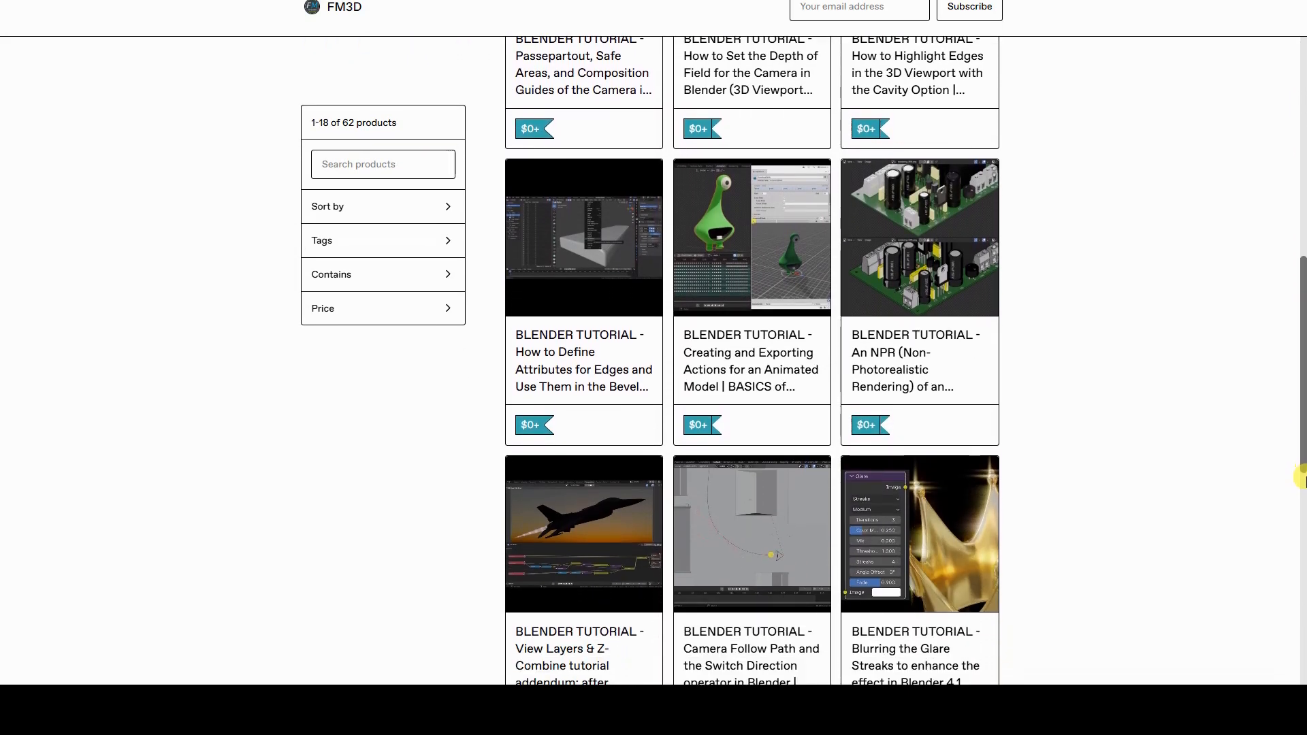
{"action": "left_click_drag", "start_coordinate": [1301, 551], "coordinate": [1301, 698]}
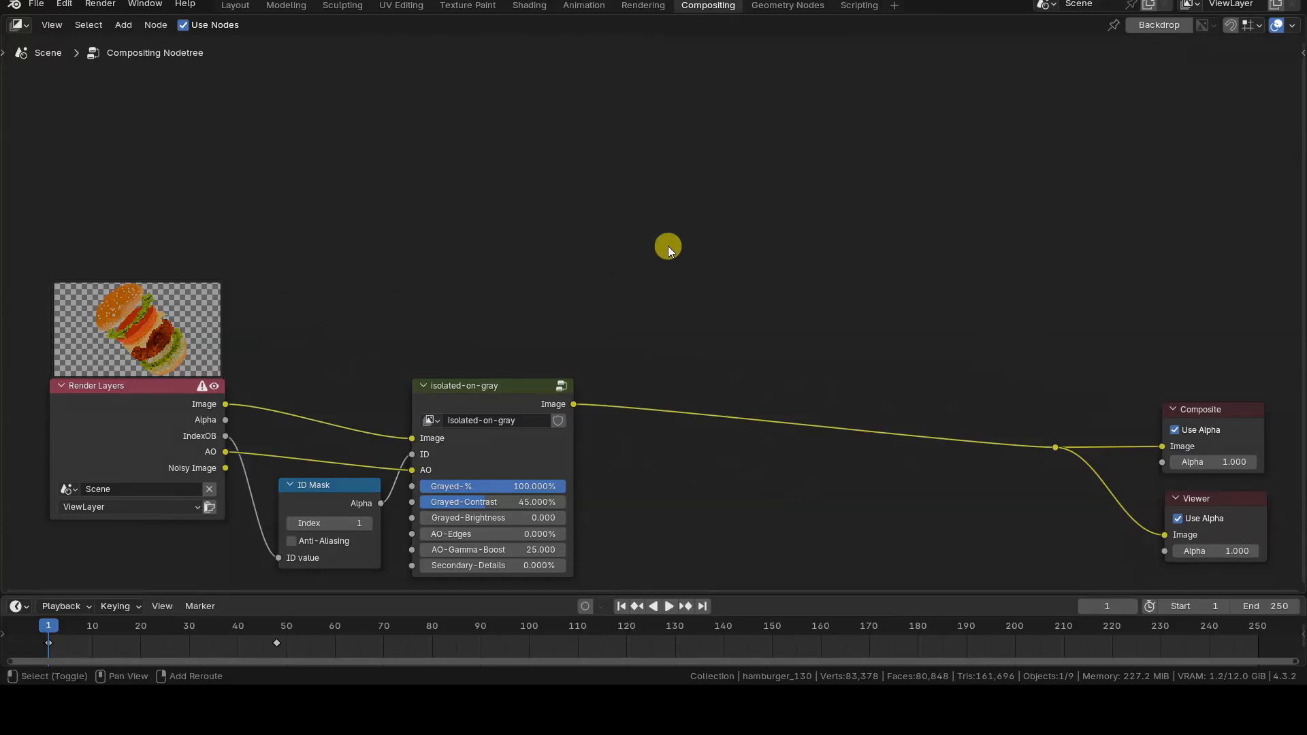
- Add a Switch utility node to the compositor in the empty space above the link to the Composite node
{"action": "key", "text": "shift+a"}
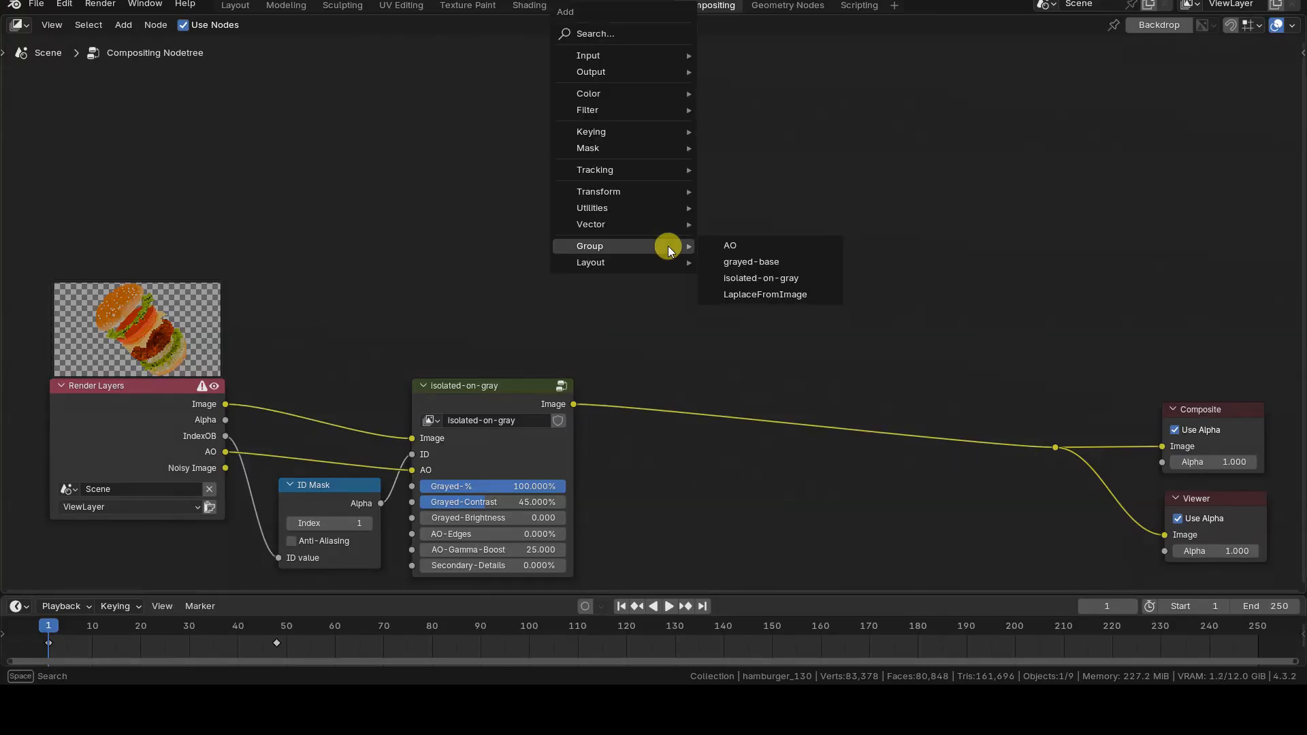
{"action": "mouse_move", "coordinate": [666, 208]}
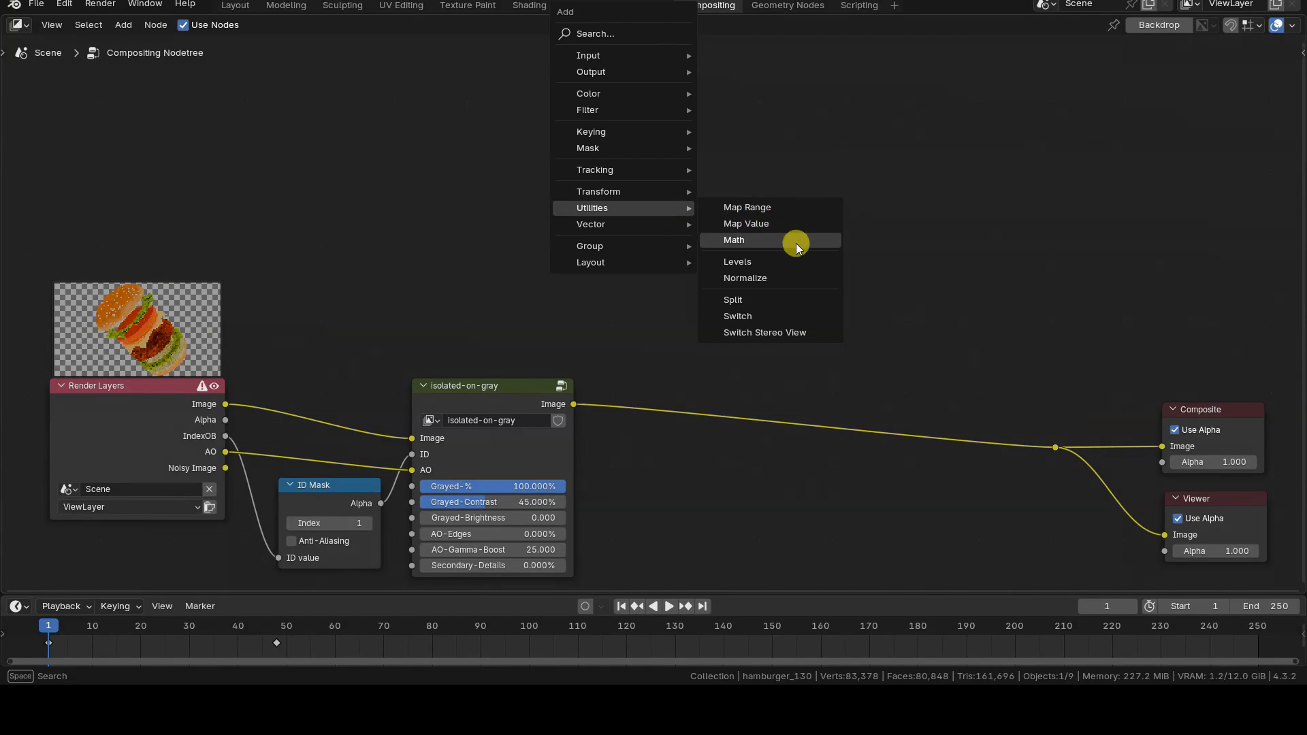
{"action": "left_click", "coordinate": [798, 322]}
{"action": "left_click", "coordinate": [712, 229]}
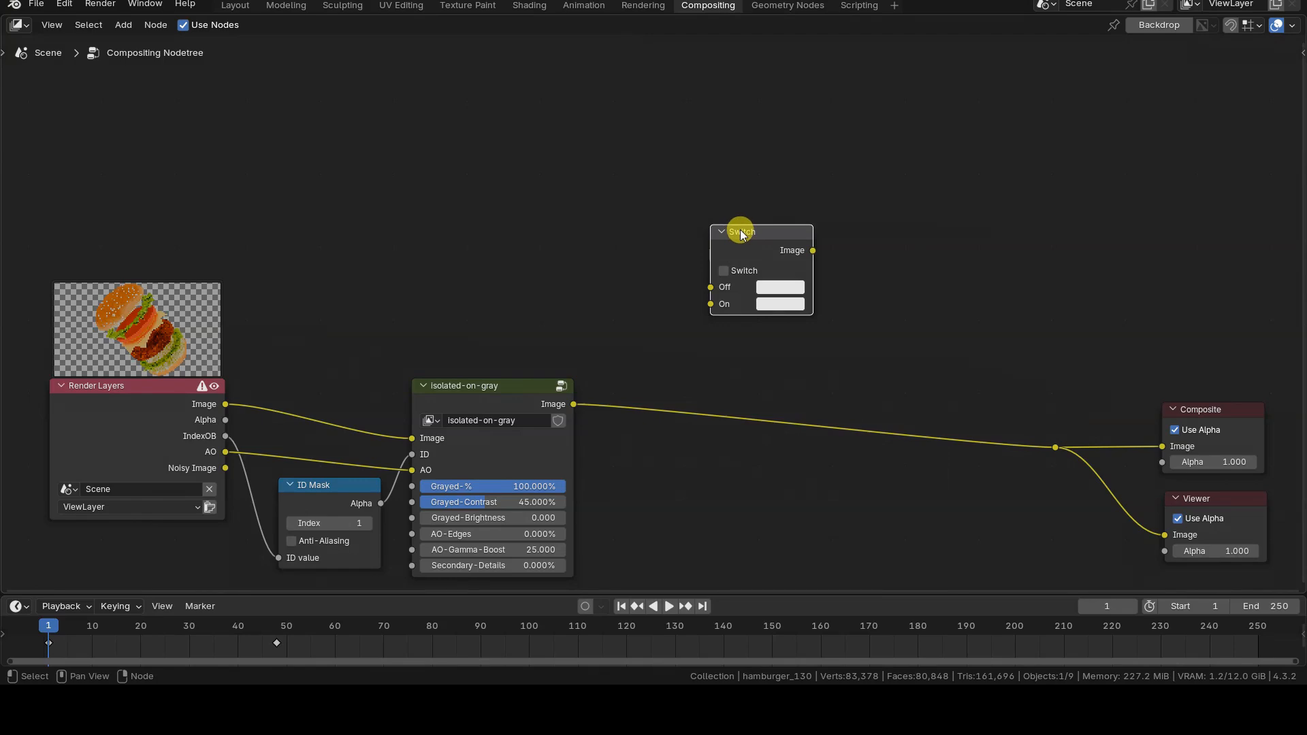
{"action": "right_click", "coordinate": [723, 271]}
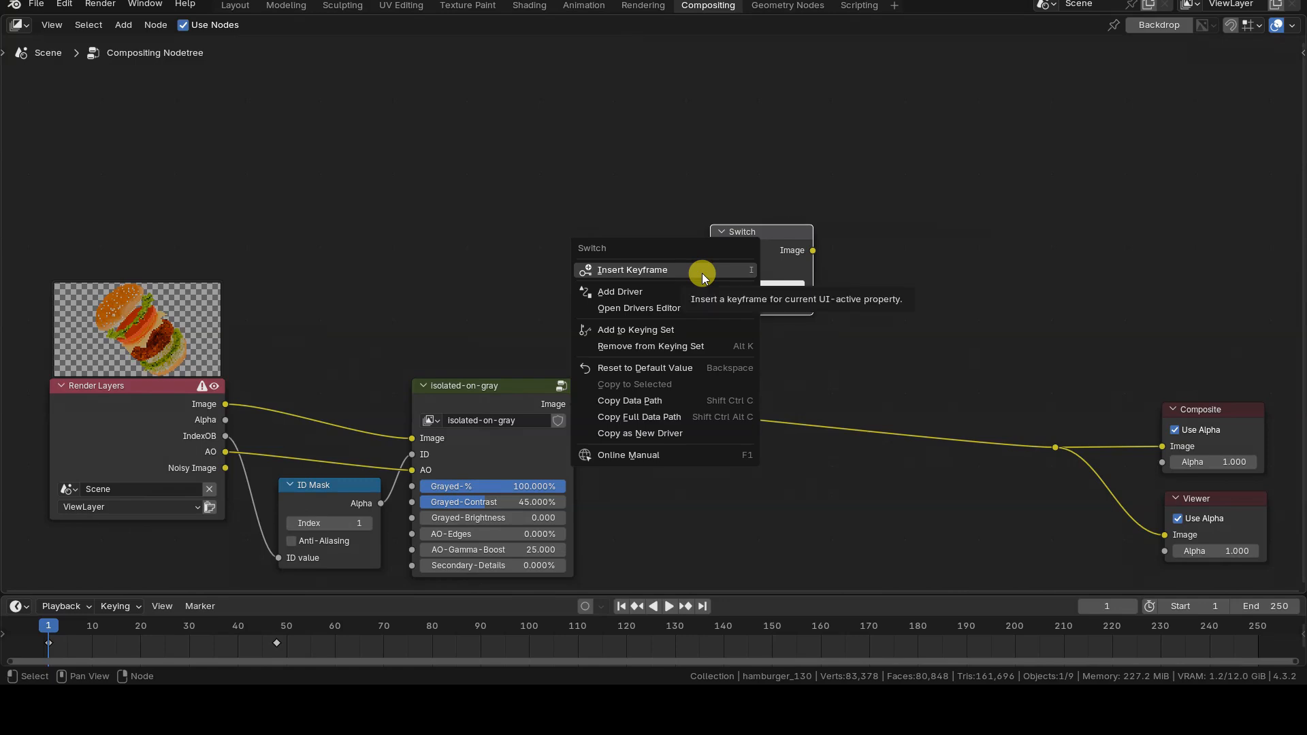
{"action": "left_click", "coordinate": [786, 236]}
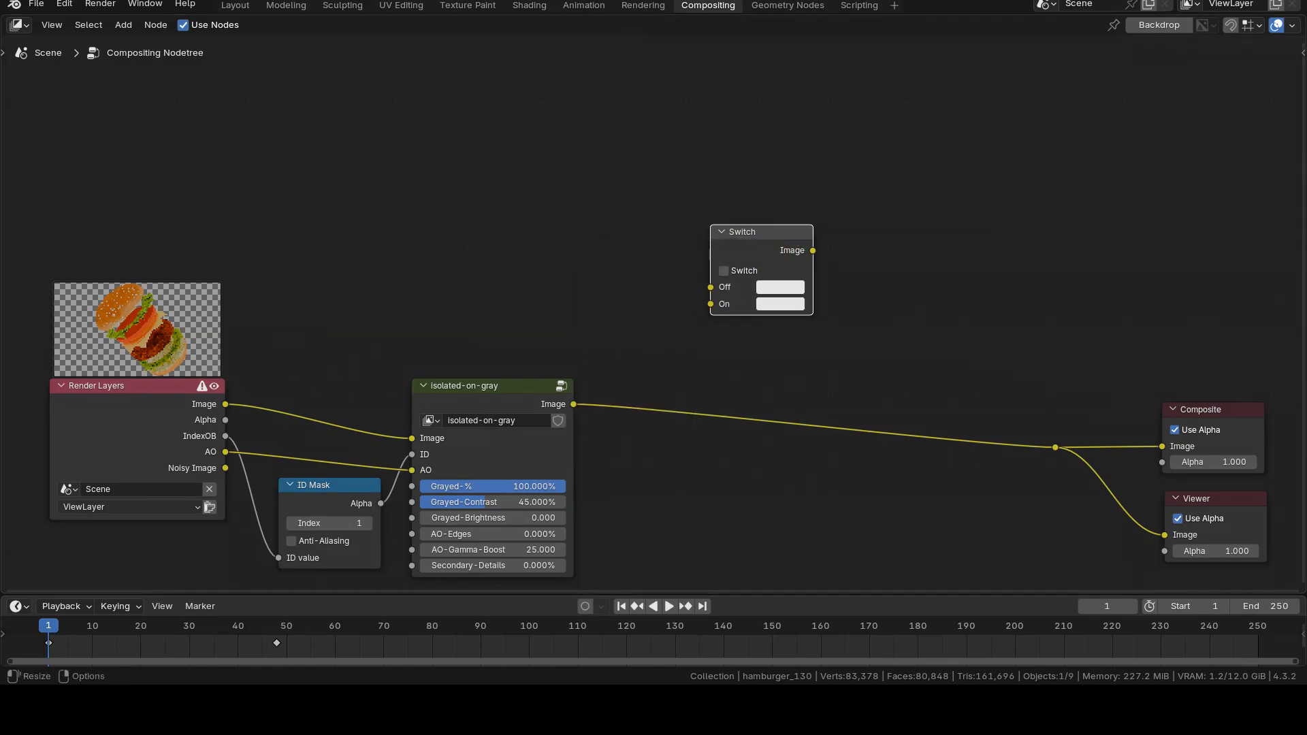
- Try to keyframe the muting of the Isolated-on-gray group node
{"action": "left_click", "coordinate": [506, 387]}
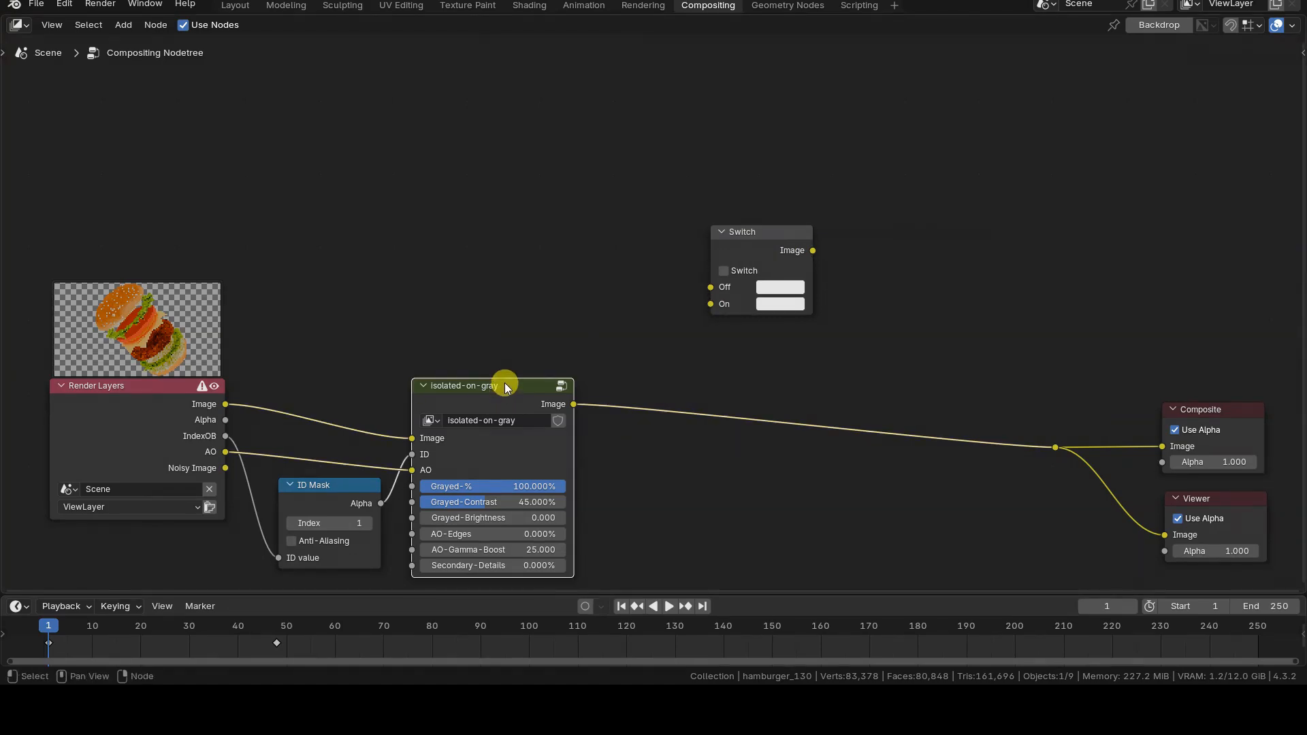
{"action": "key", "text": "m"}
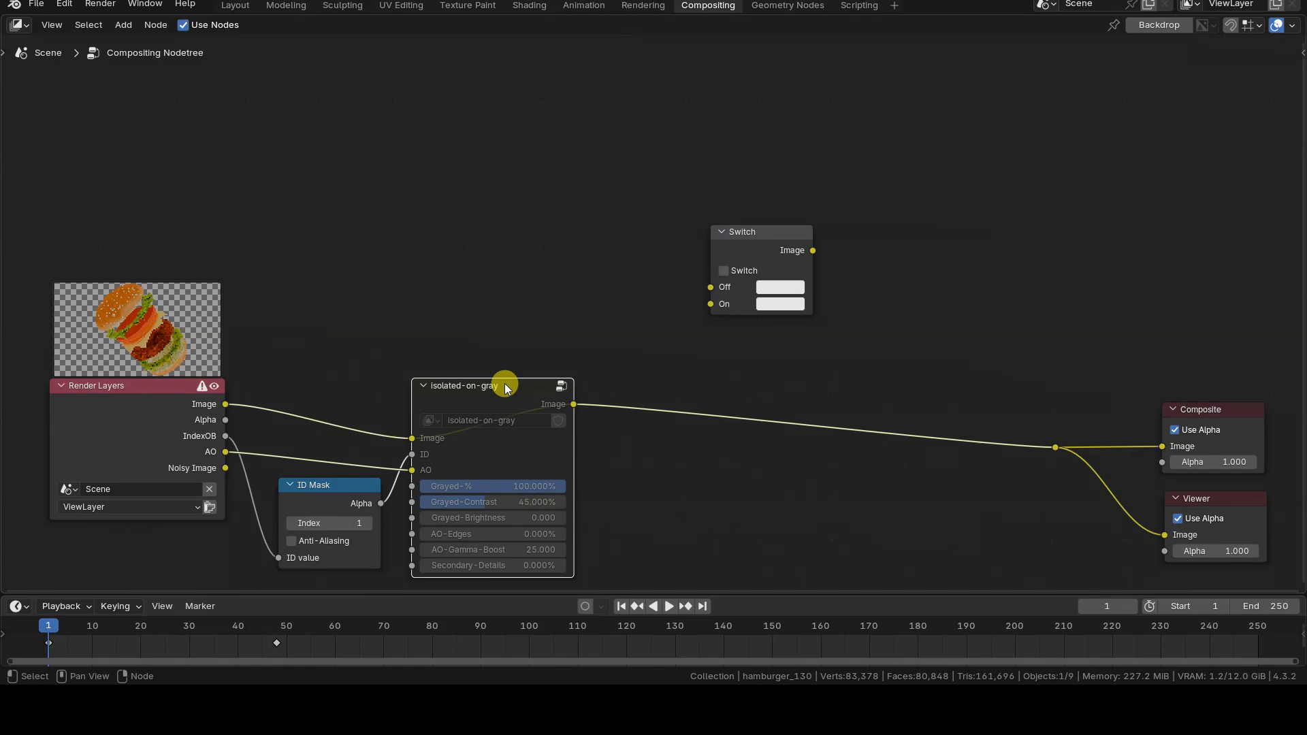
{"action": "key", "text": "m"}
{"action": "right_click", "coordinate": [488, 388]}
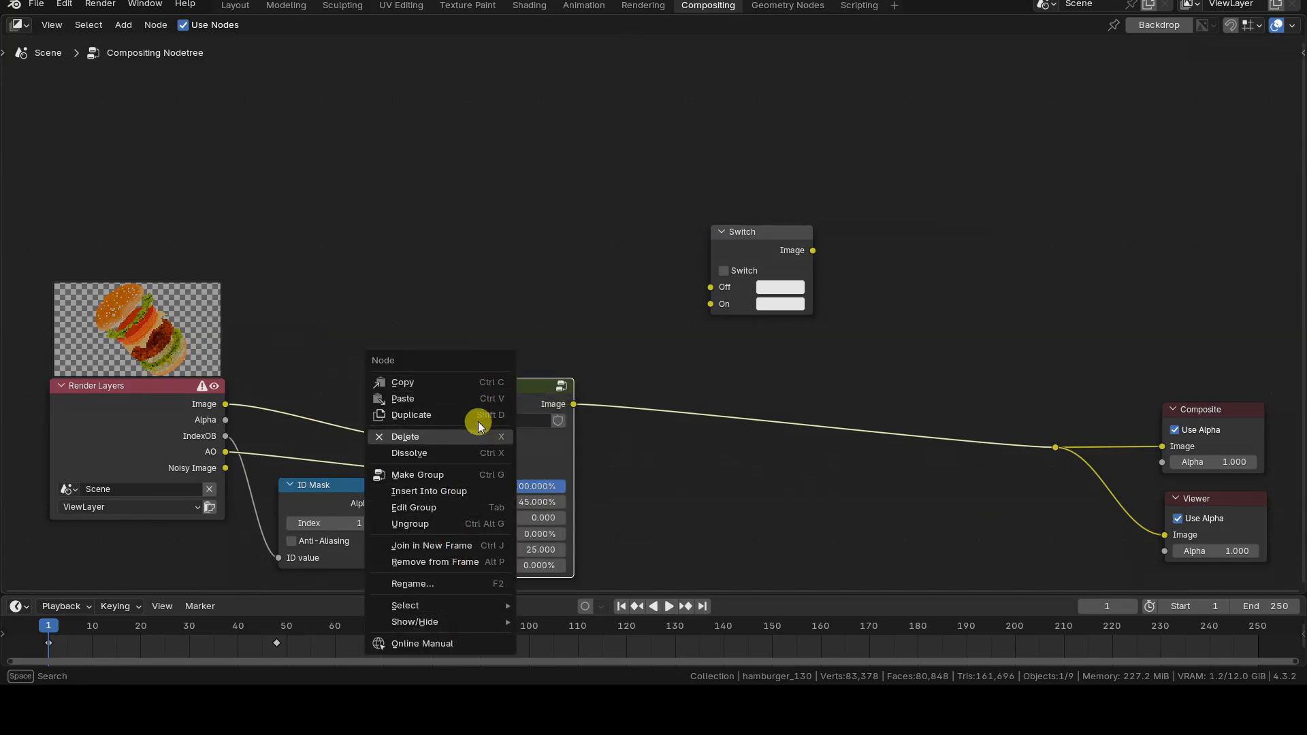
{"action": "left_click", "coordinate": [531, 389]}
{"action": "key", "text": "i"}
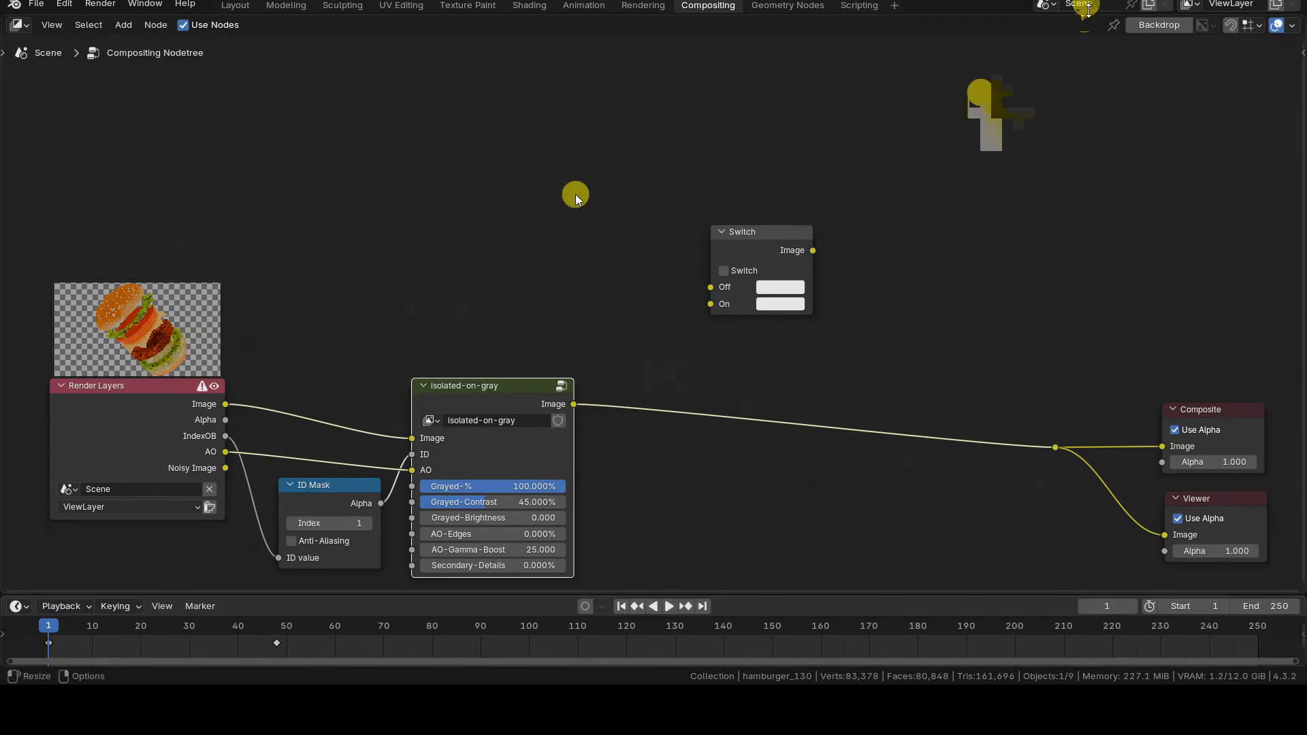
- Show the backdrop and wire Render Layers Image to Switch Off, Isolated-on-gray to On, and the Switch output to the reroute before Composite and Viewer
{"action": "left_click", "coordinate": [1157, 24]}
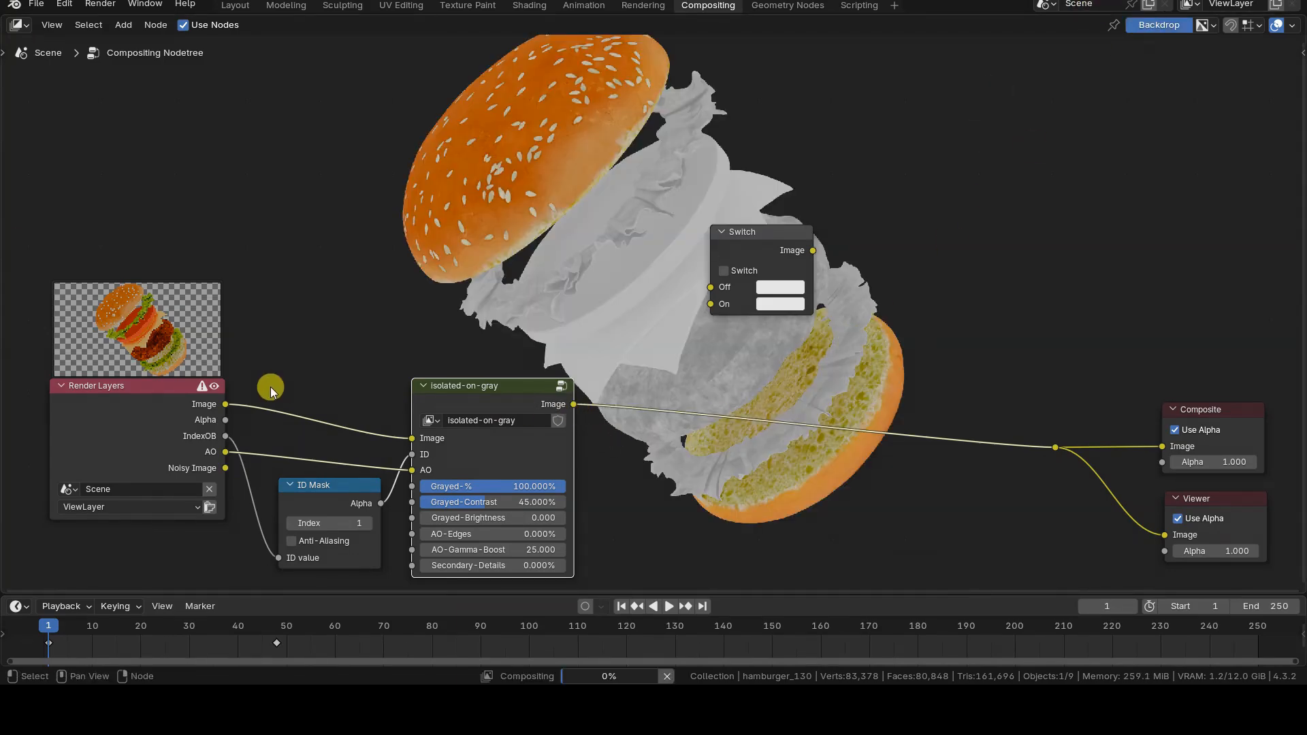
{"action": "left_click_drag", "start_coordinate": [225, 404], "coordinate": [710, 287]}
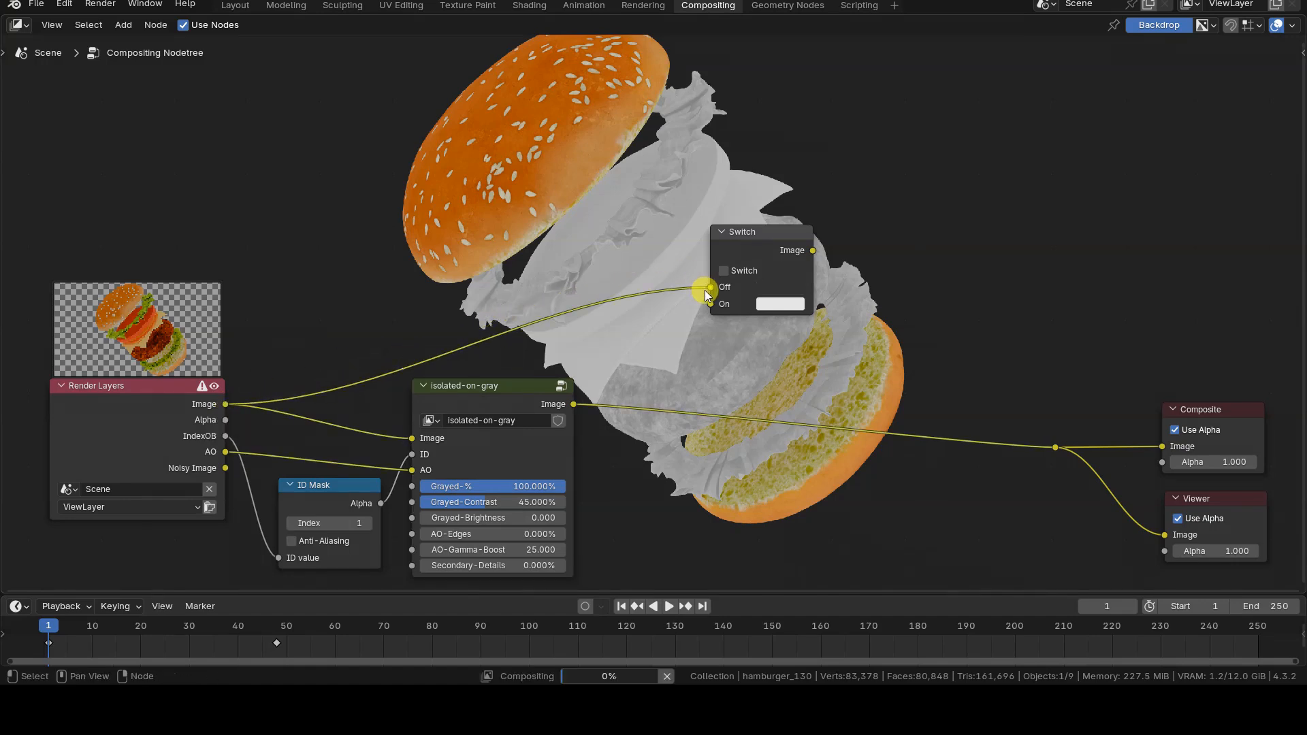
{"action": "left_click_drag", "start_coordinate": [573, 404], "coordinate": [710, 303]}
{"action": "left_click_drag", "start_coordinate": [813, 251], "coordinate": [1052, 444]}
{"action": "left_click_drag", "start_coordinate": [761, 236], "coordinate": [906, 149]}
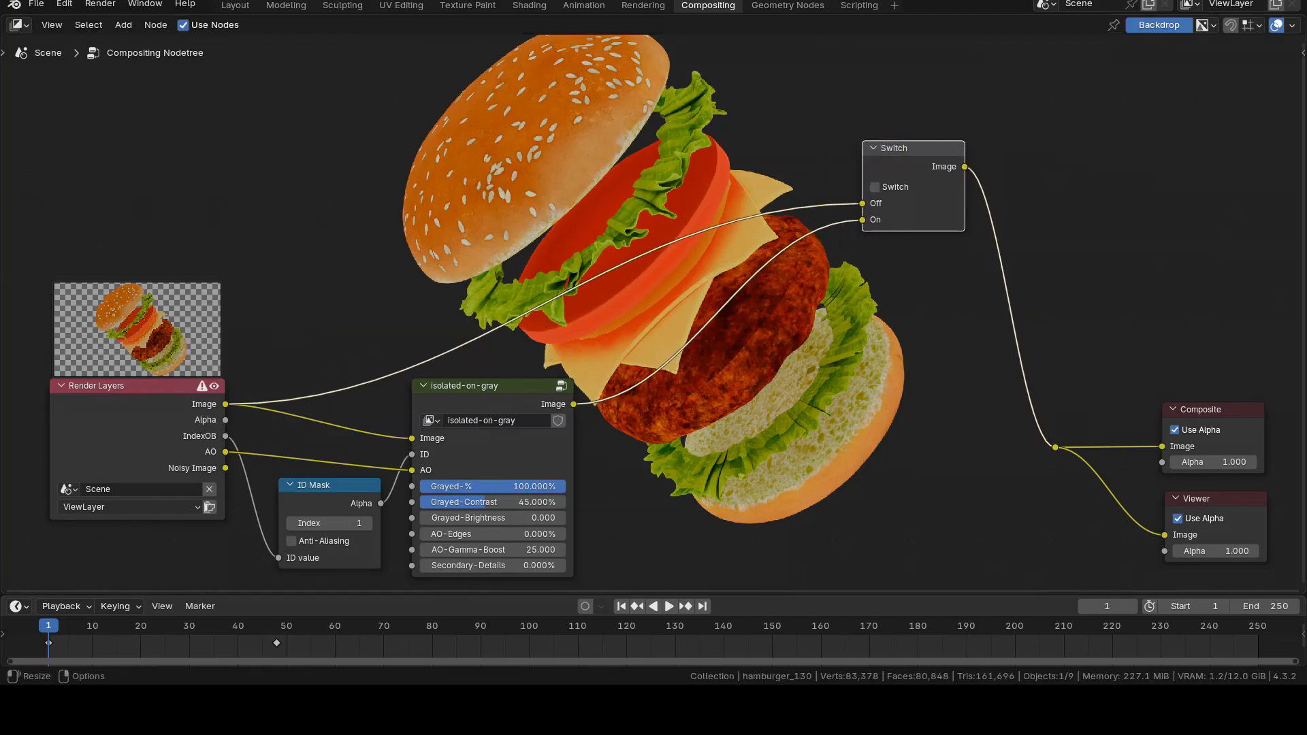
- Keyframe the Switch node's option disabled at frame 1 and enabled at frame 125
{"action": "left_click", "coordinate": [621, 605]}
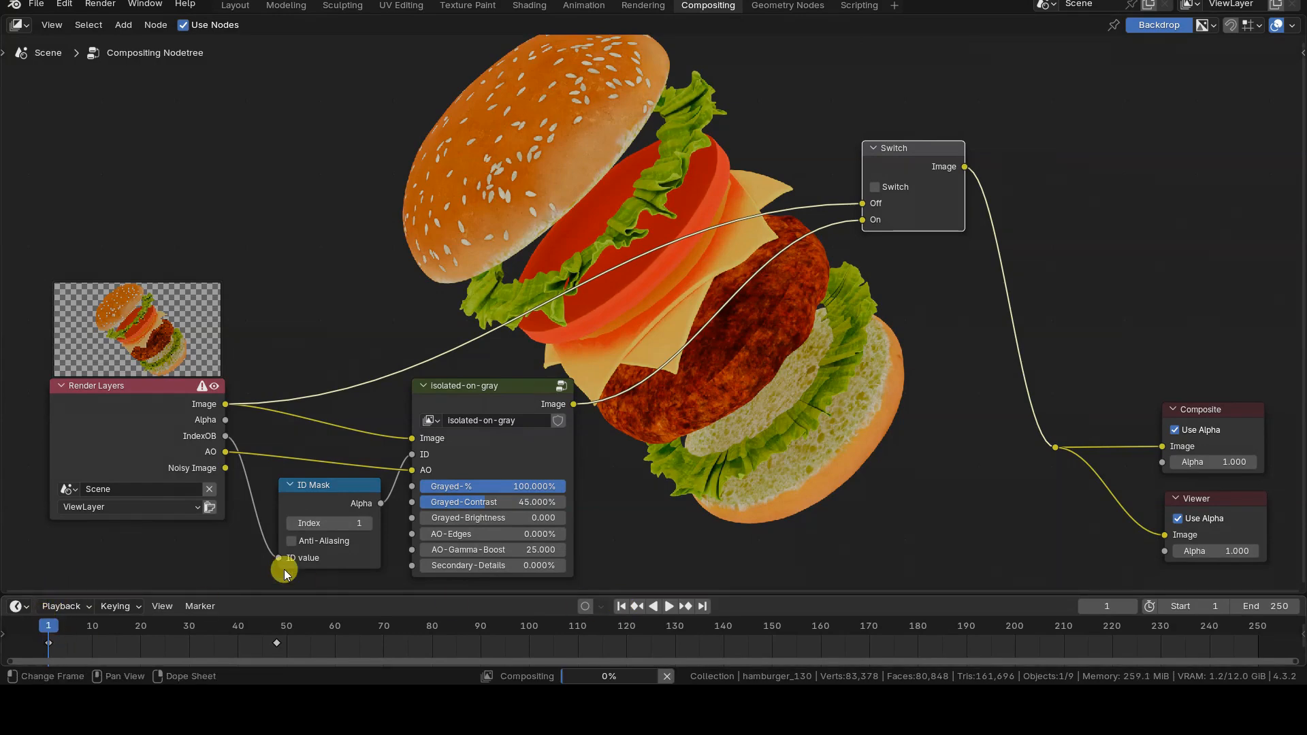
{"action": "right_click", "coordinate": [875, 188]}
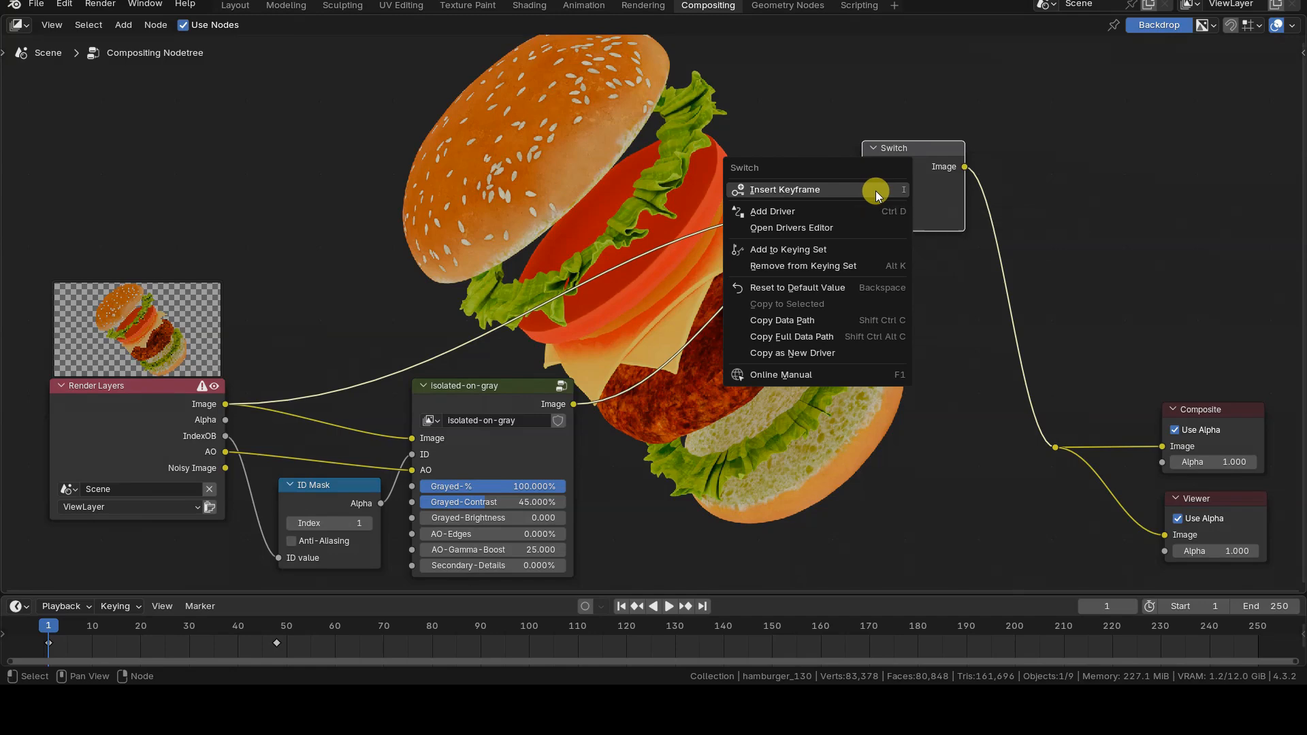
{"action": "left_click", "coordinate": [876, 190]}
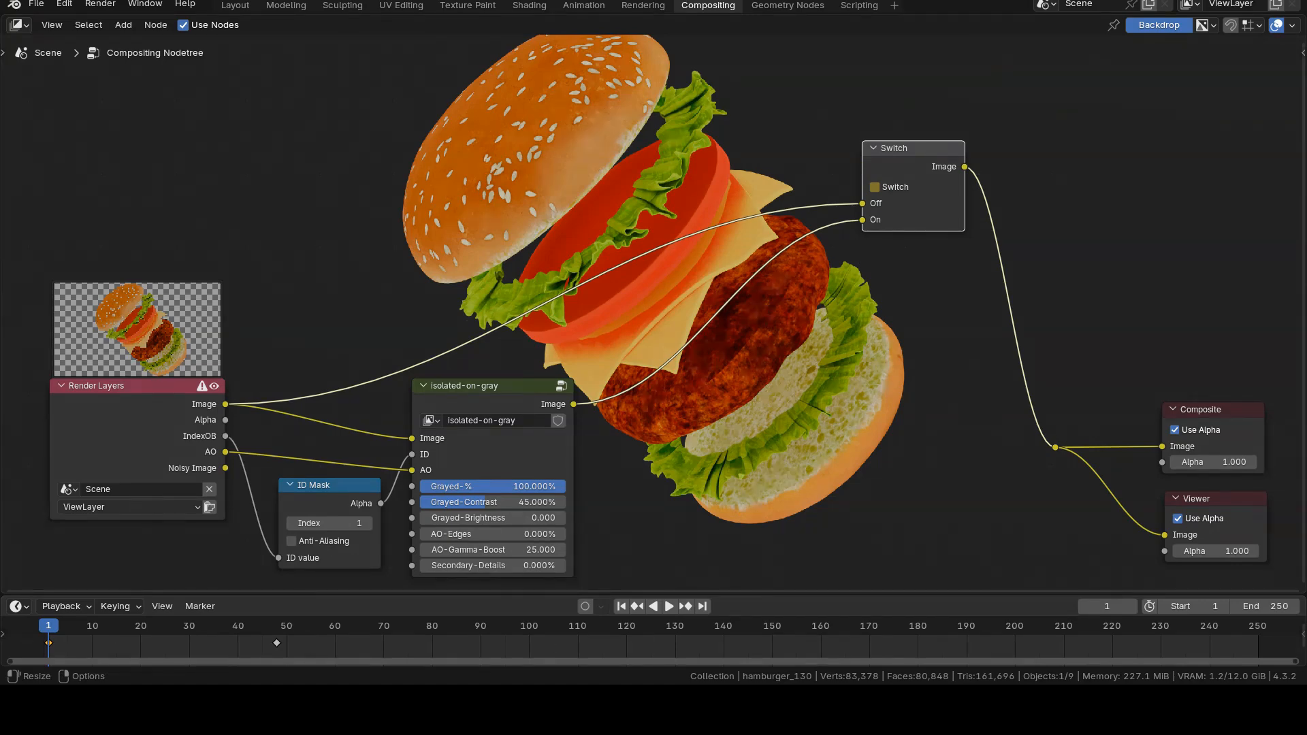
{"action": "left_click", "coordinate": [650, 626]}
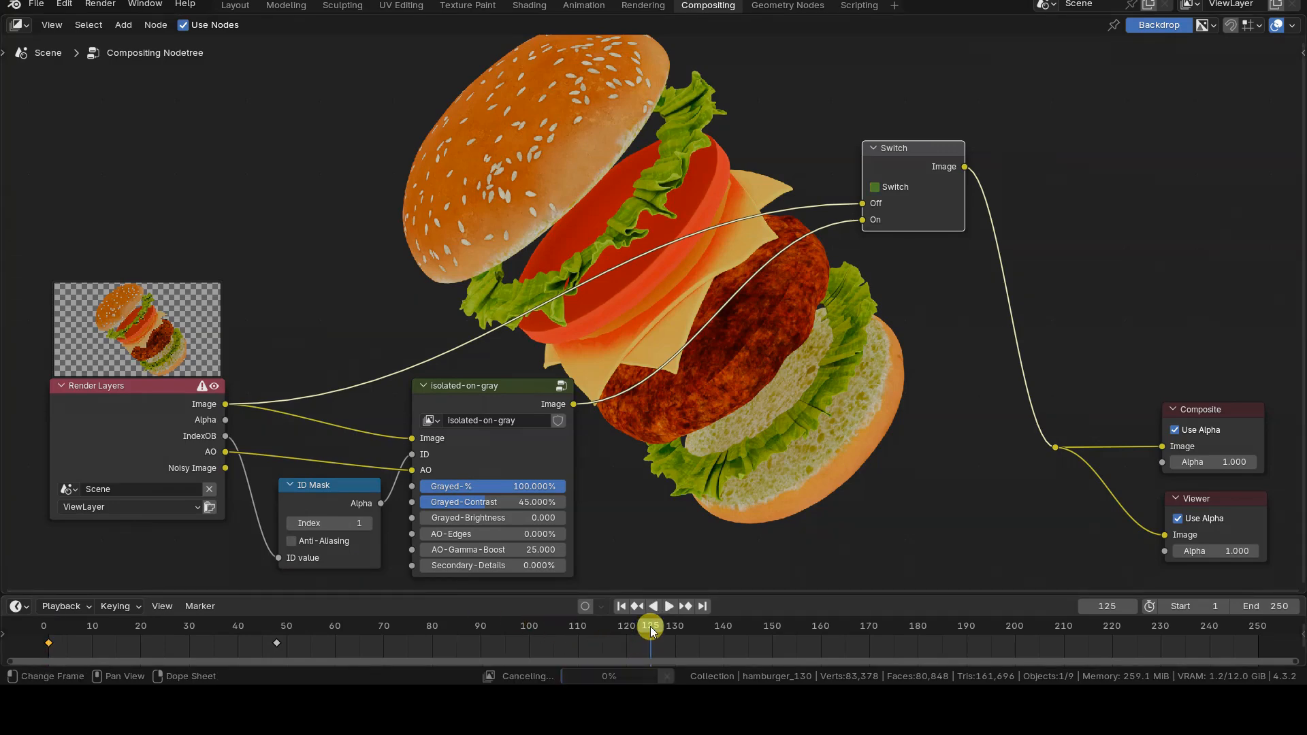
{"action": "right_click", "coordinate": [878, 193]}
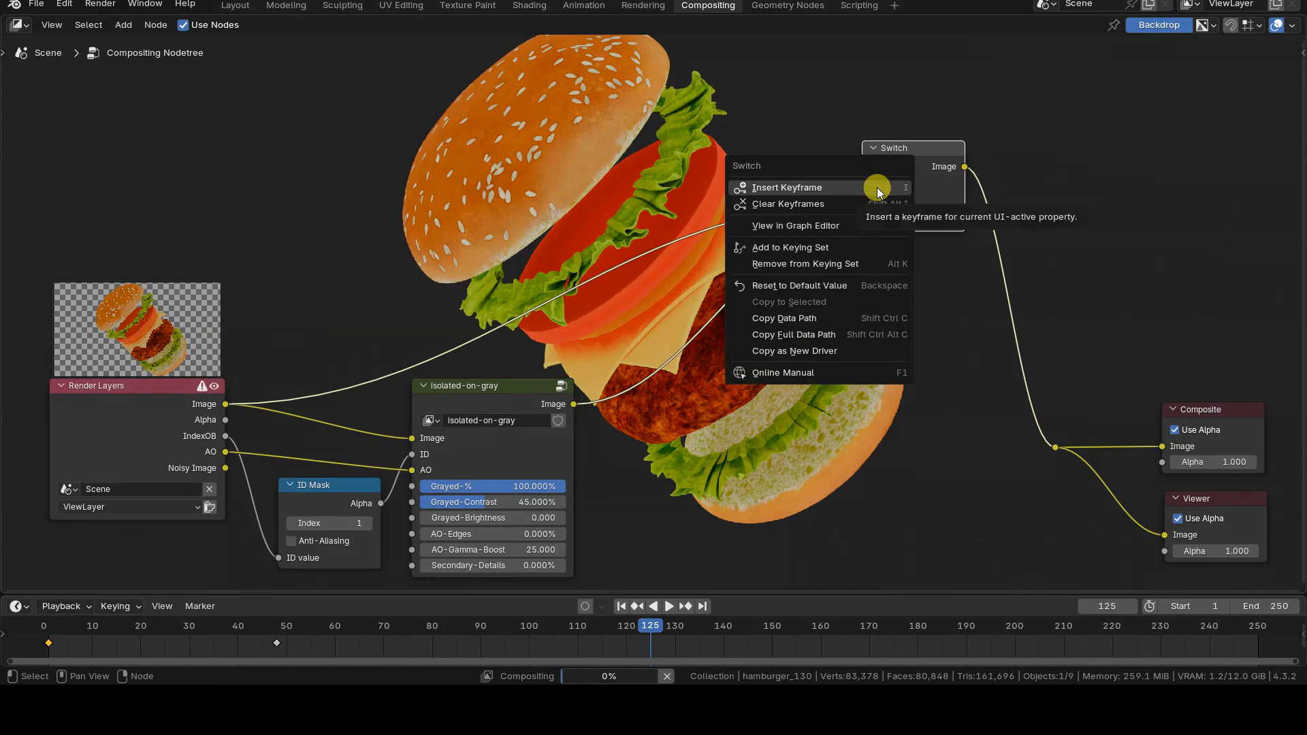
{"action": "left_click", "coordinate": [878, 189]}
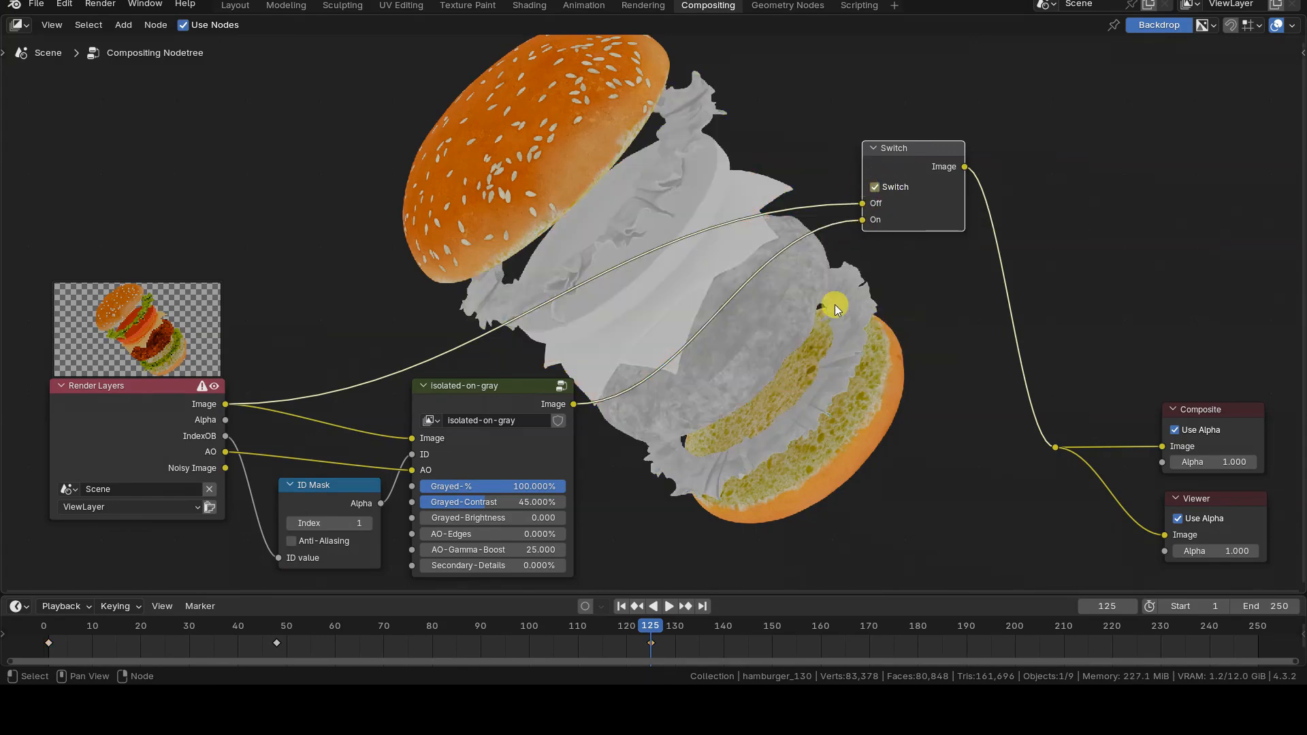
- Check the composited result at frames 124, 84 and 185
{"action": "key", "text": "Left"}
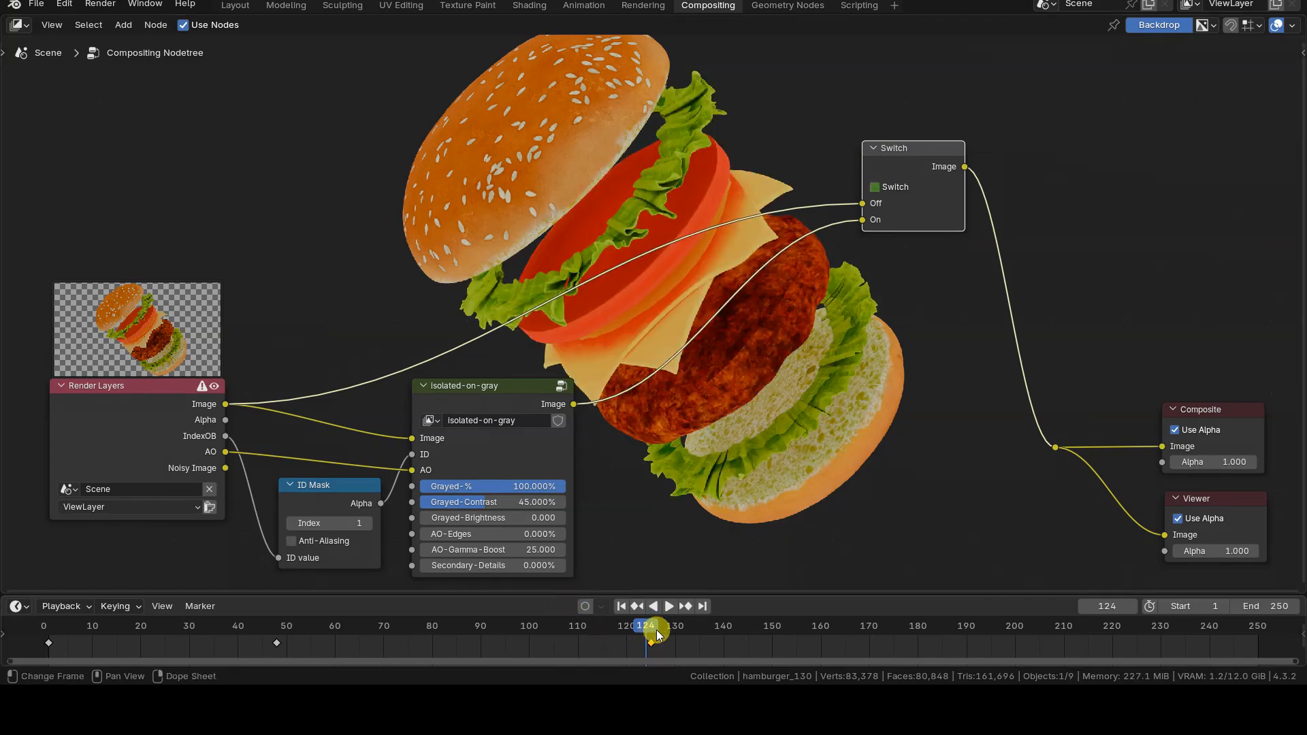
{"action": "left_click", "coordinate": [452, 623]}
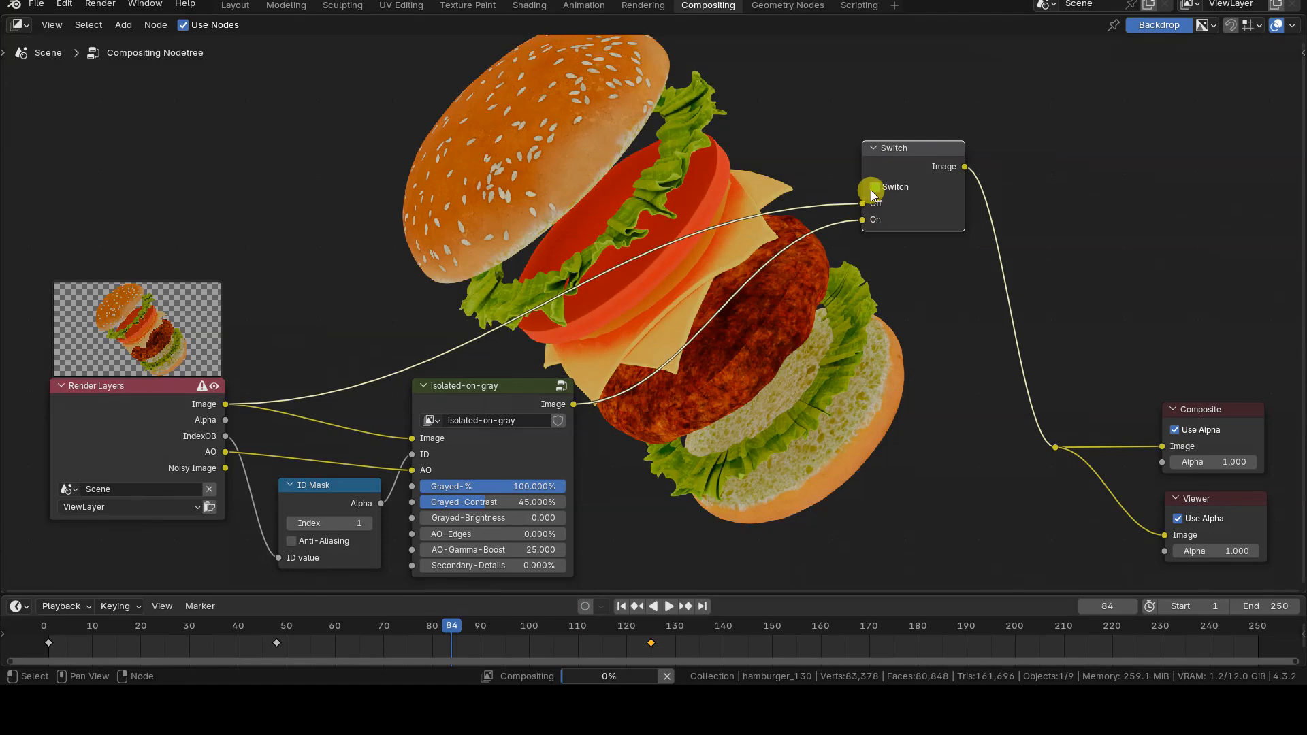
{"action": "left_click", "coordinate": [940, 624]}
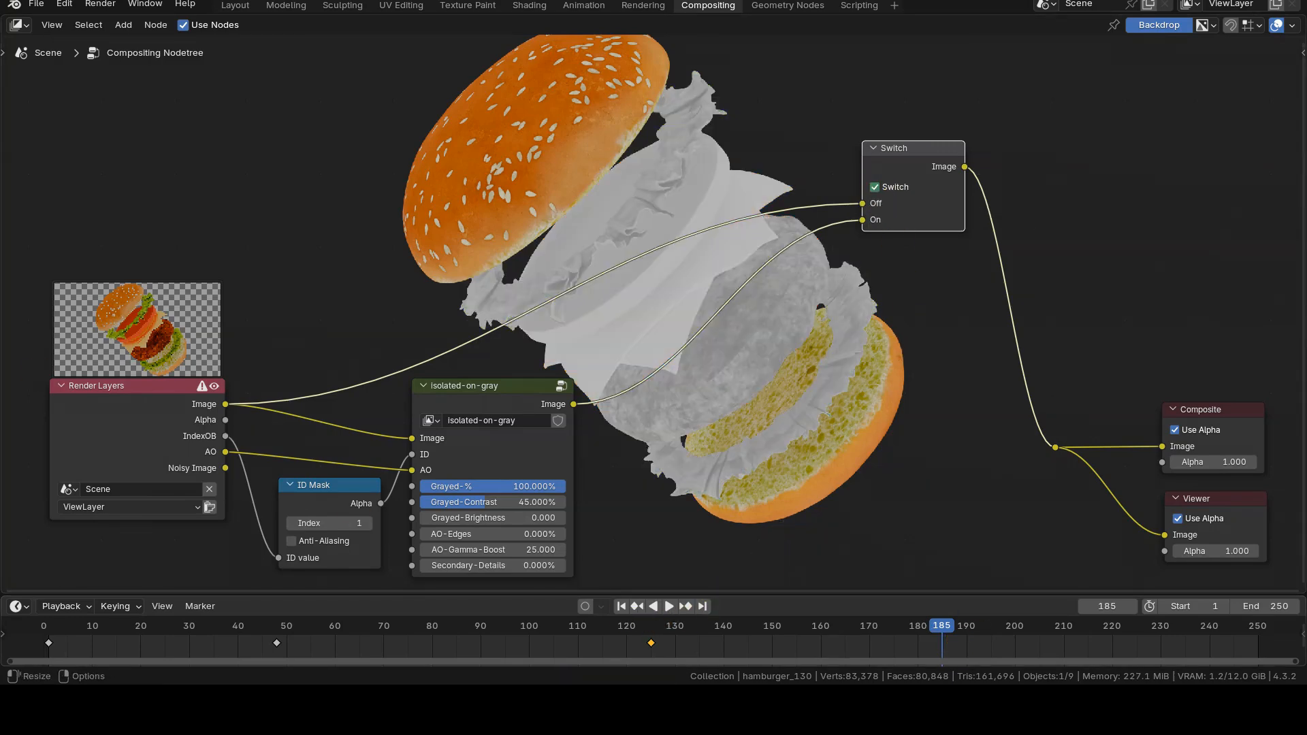
- Examine the Switch animation curve in an enlarged Graph Editor within the Animation workspace
{"action": "left_click", "coordinate": [583, 5]}
{"action": "left_click_drag", "start_coordinate": [380, 232], "coordinate": [536, 242]}
{"action": "left_click", "coordinate": [19, 24]}
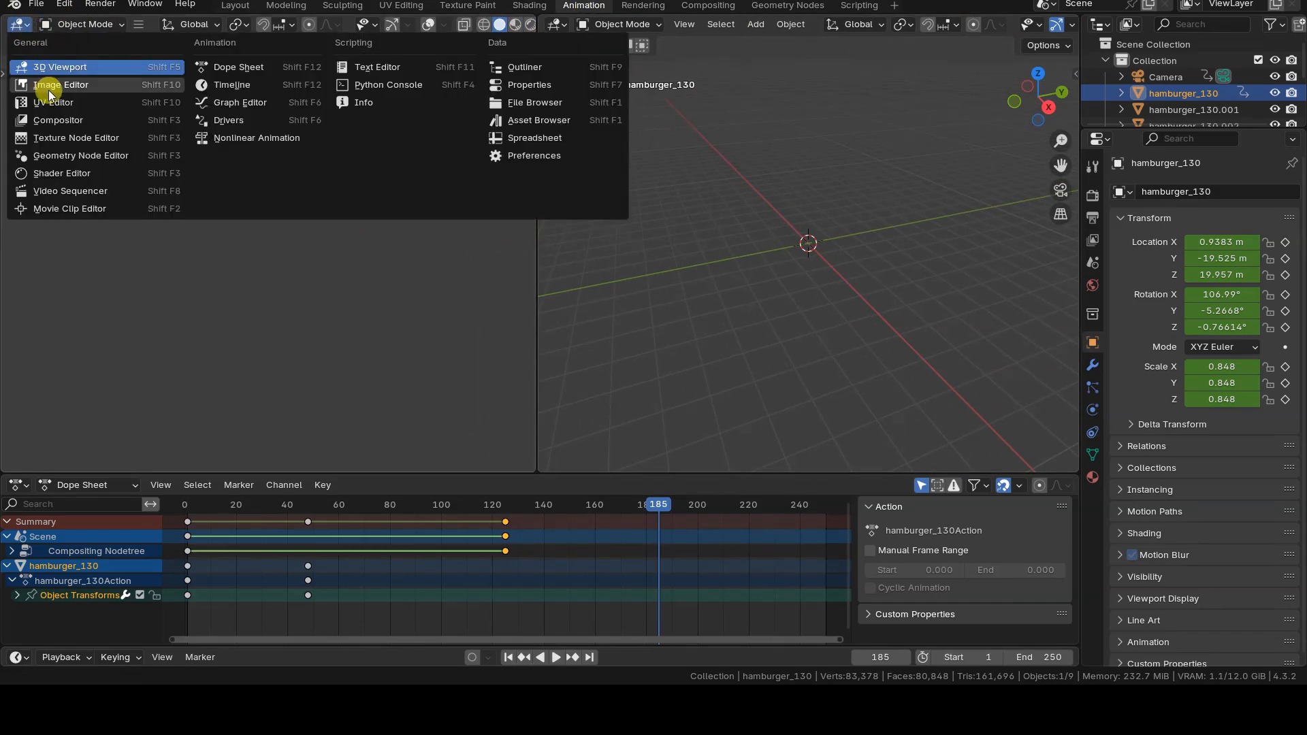
{"action": "left_click", "coordinate": [256, 104]}
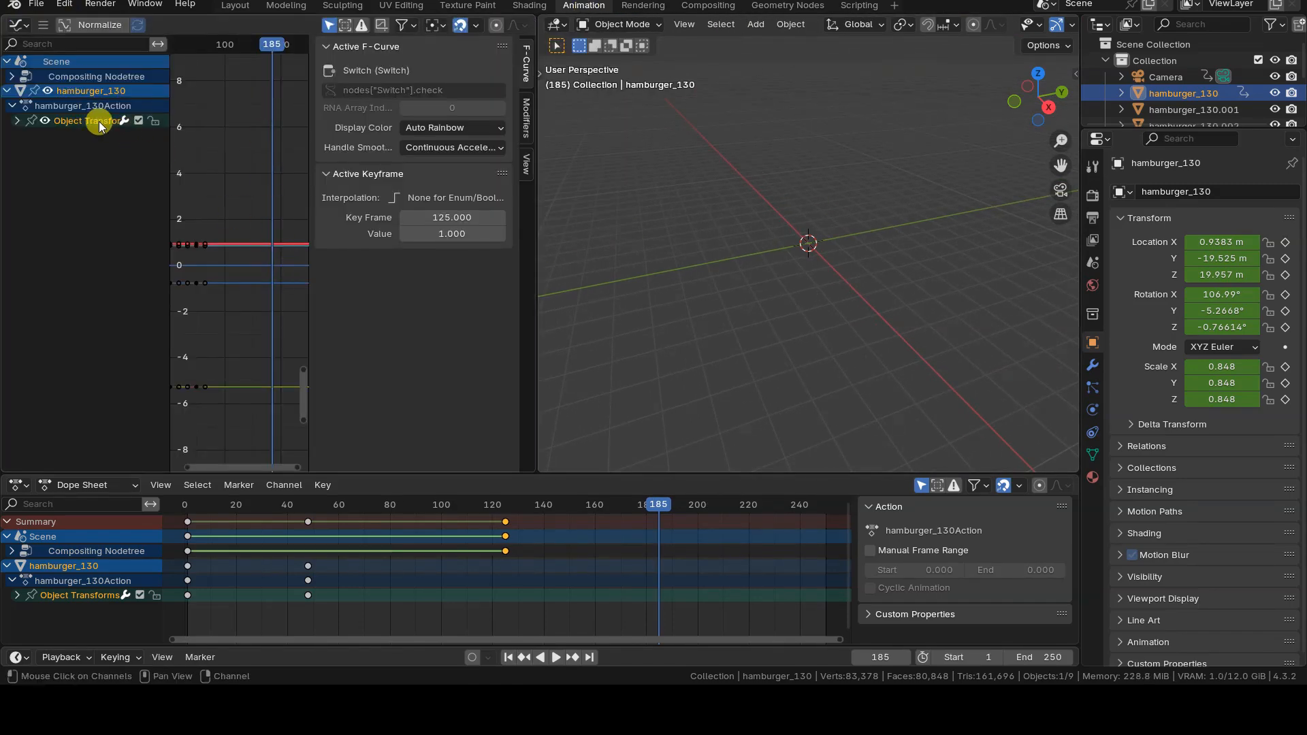
{"action": "left_click", "coordinate": [10, 91]}
{"action": "left_click", "coordinate": [11, 76]}
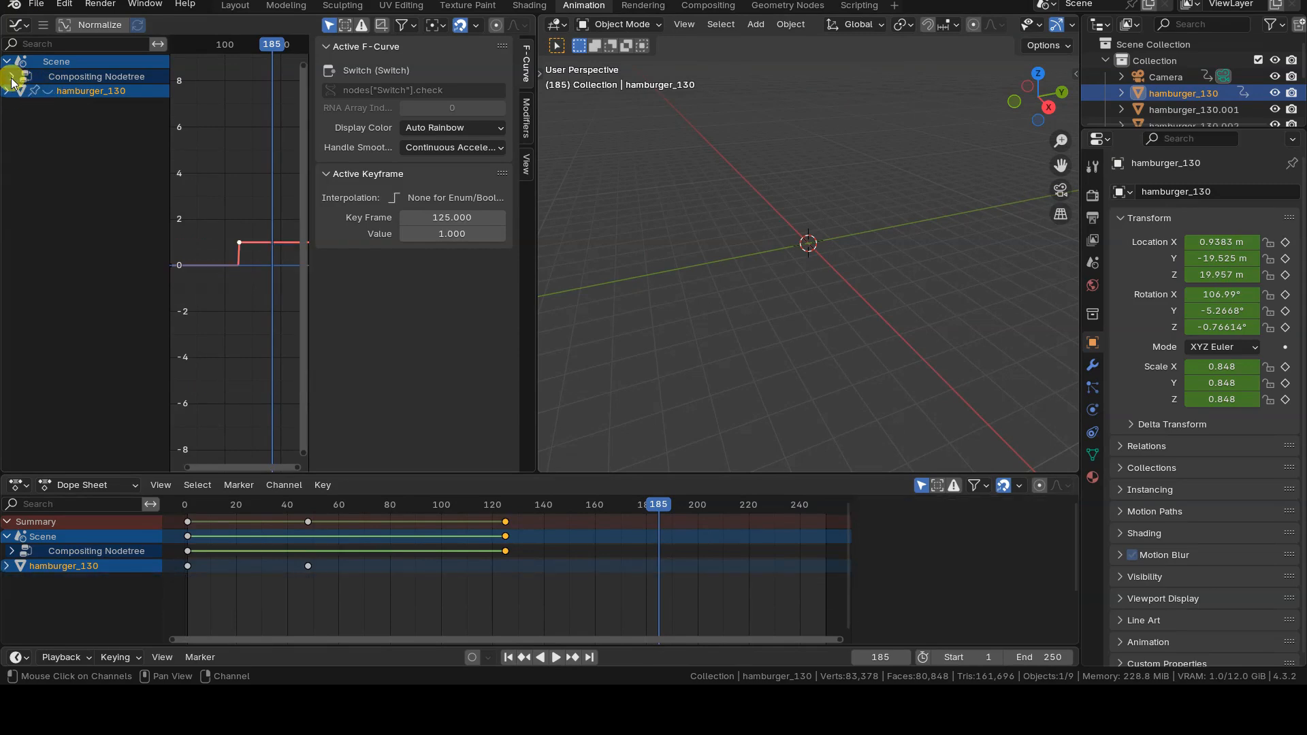
{"action": "left_click_drag", "start_coordinate": [525, 14], "coordinate": [574, 23]}
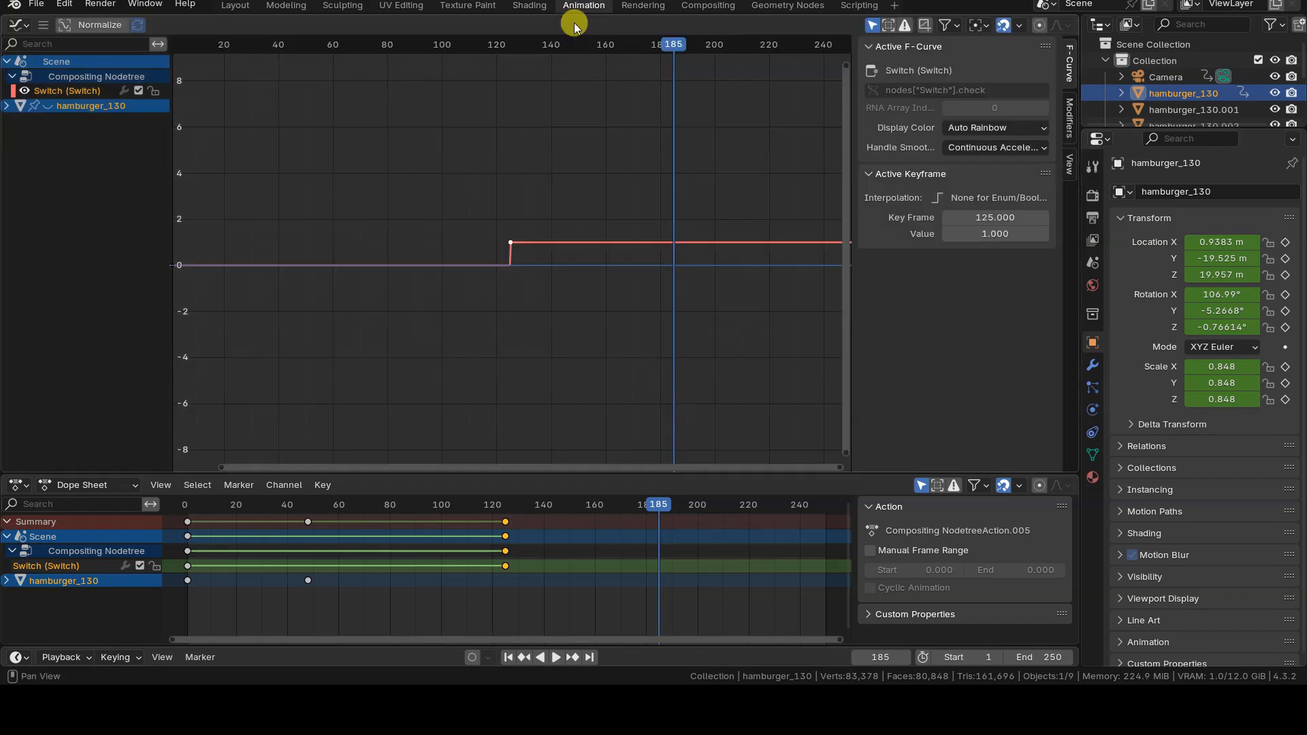
{"action": "middle_click_drag", "start_coordinate": [578, 369], "coordinate": [471, 297], "text": "ctrl"}
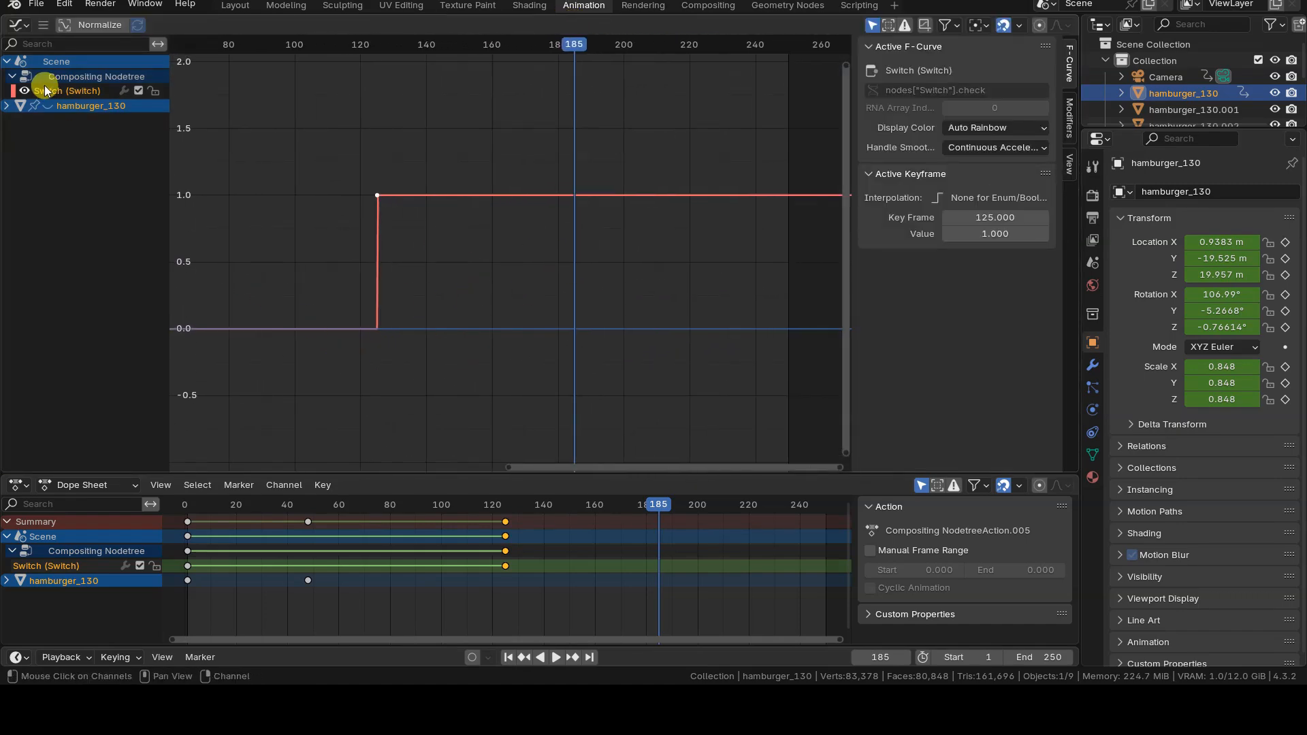
- Delete the Switch animation keyframes from the Graph Editor
{"action": "left_click", "coordinate": [418, 315]}
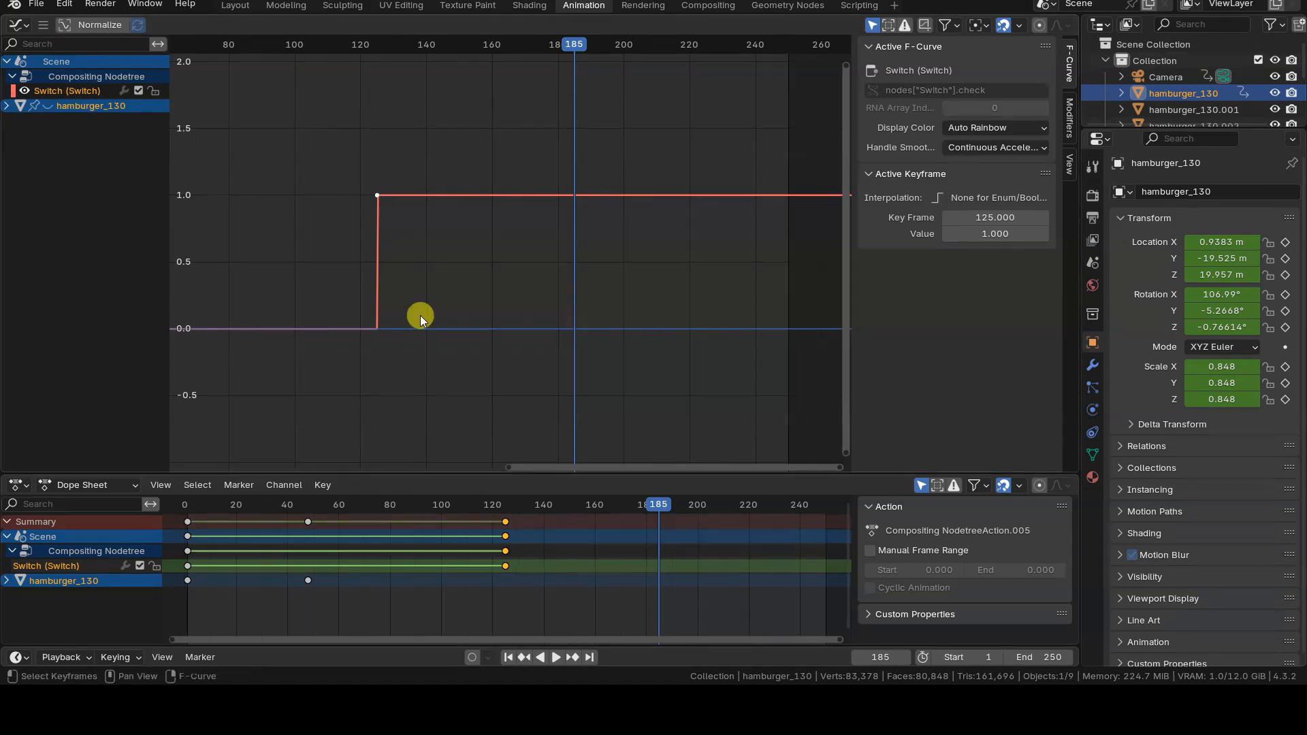
{"action": "key", "text": "x"}
{"action": "left_click", "coordinate": [455, 253]}
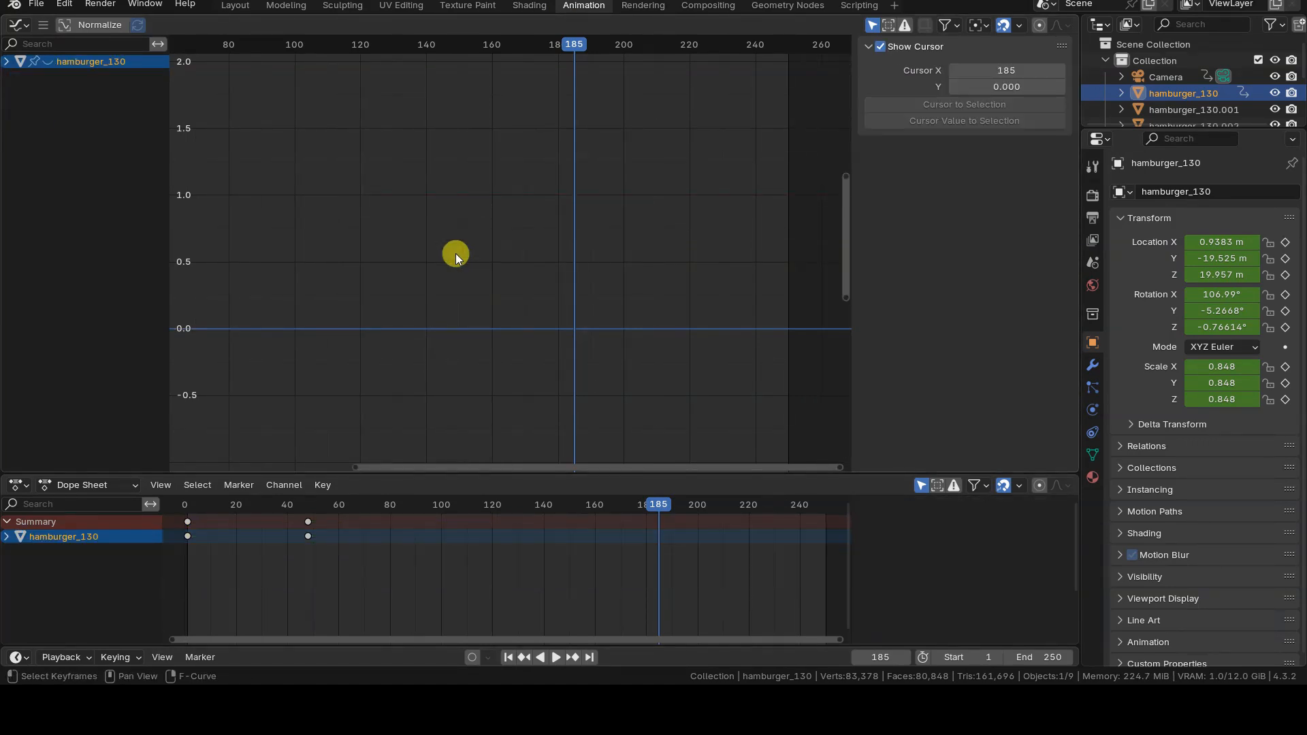
- Back in the Compositing workspace, keyframe the Switch node's option disabled at frame 1 and enabled at frame 25
{"action": "left_click", "coordinate": [711, 6]}
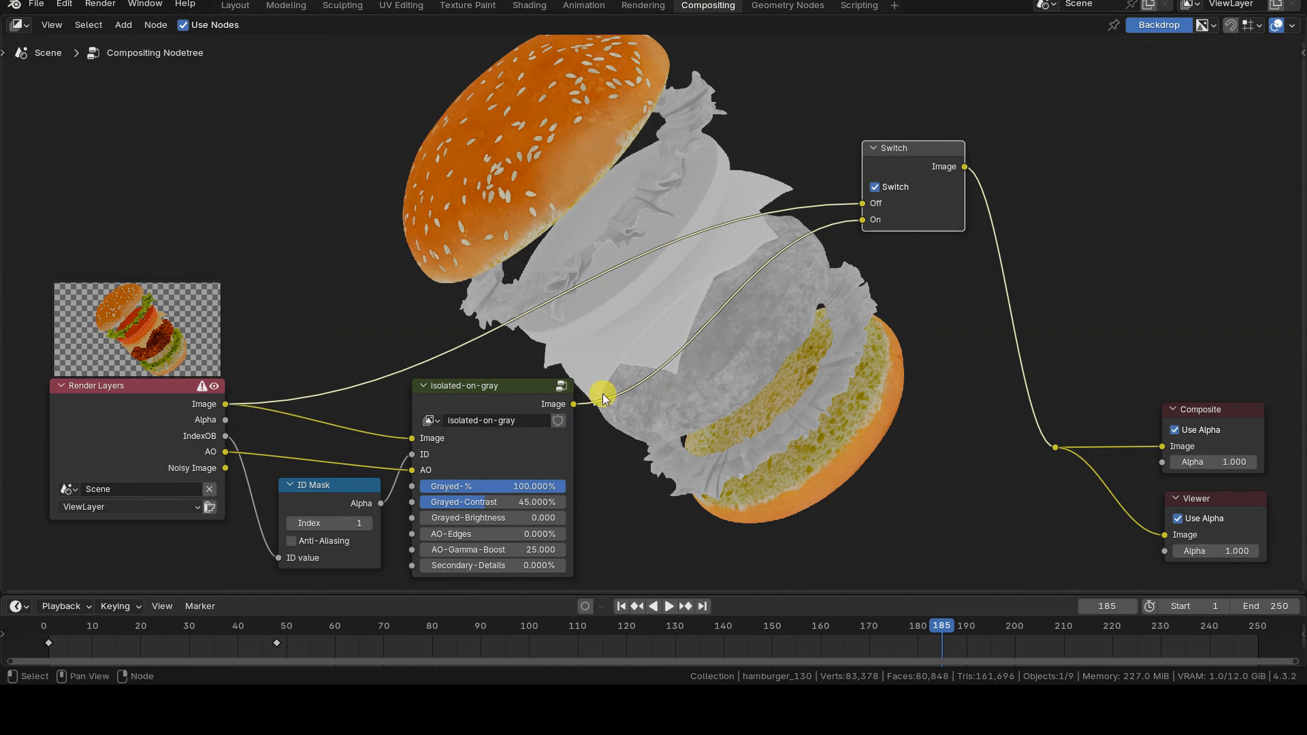
{"action": "left_click", "coordinate": [620, 606]}
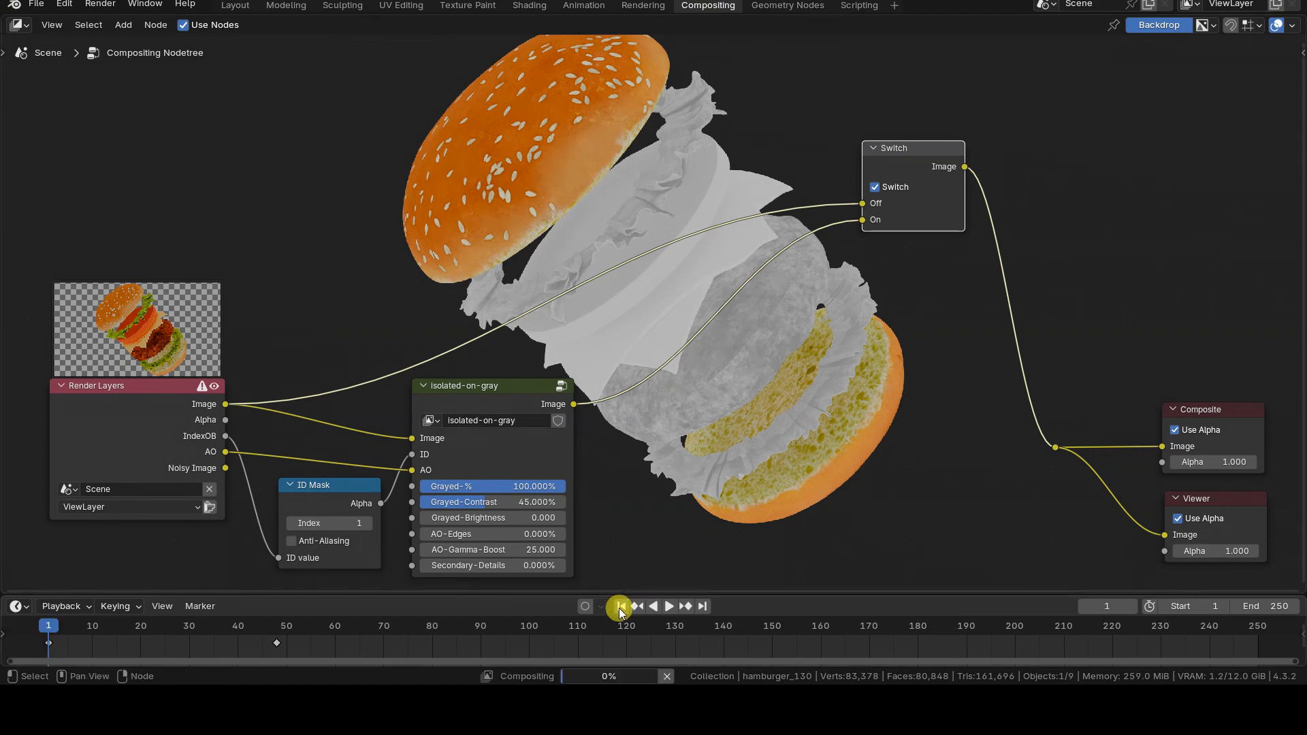
{"action": "left_click", "coordinate": [873, 188]}
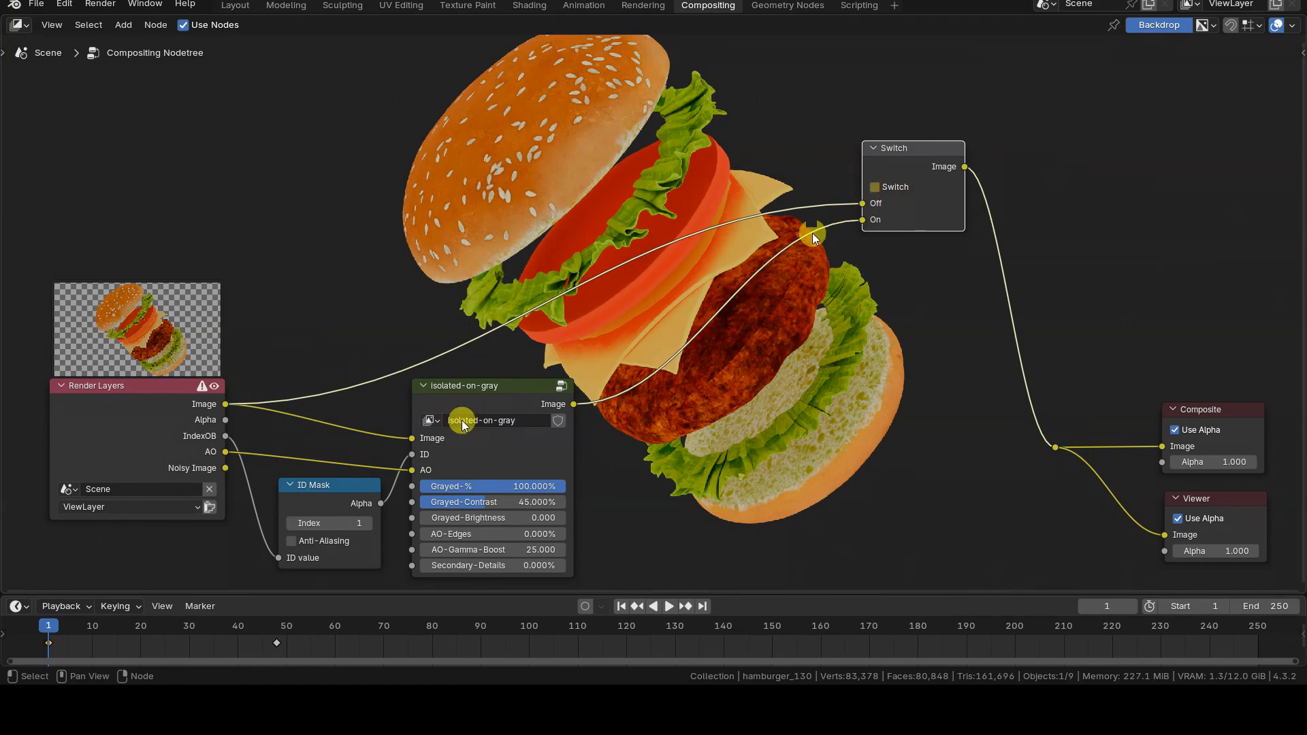
{"action": "left_click", "coordinate": [167, 633]}
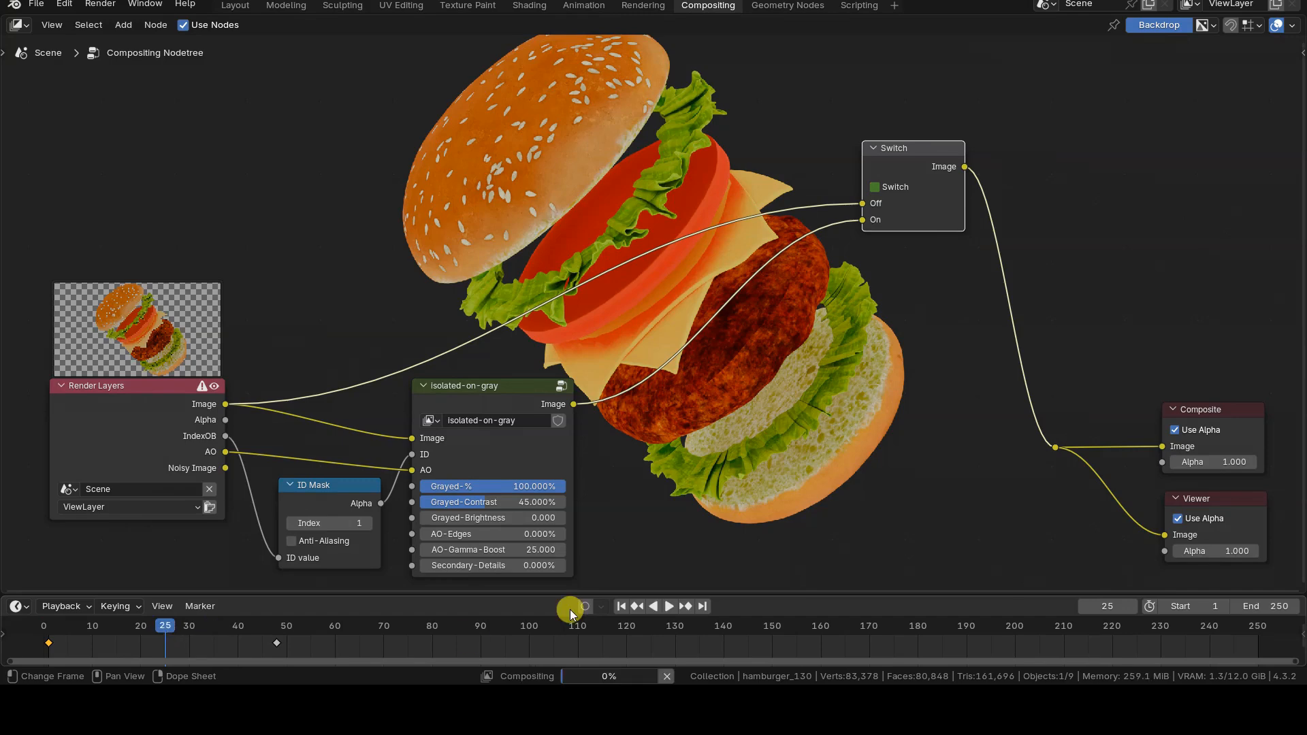
{"action": "left_click", "coordinate": [874, 189]}
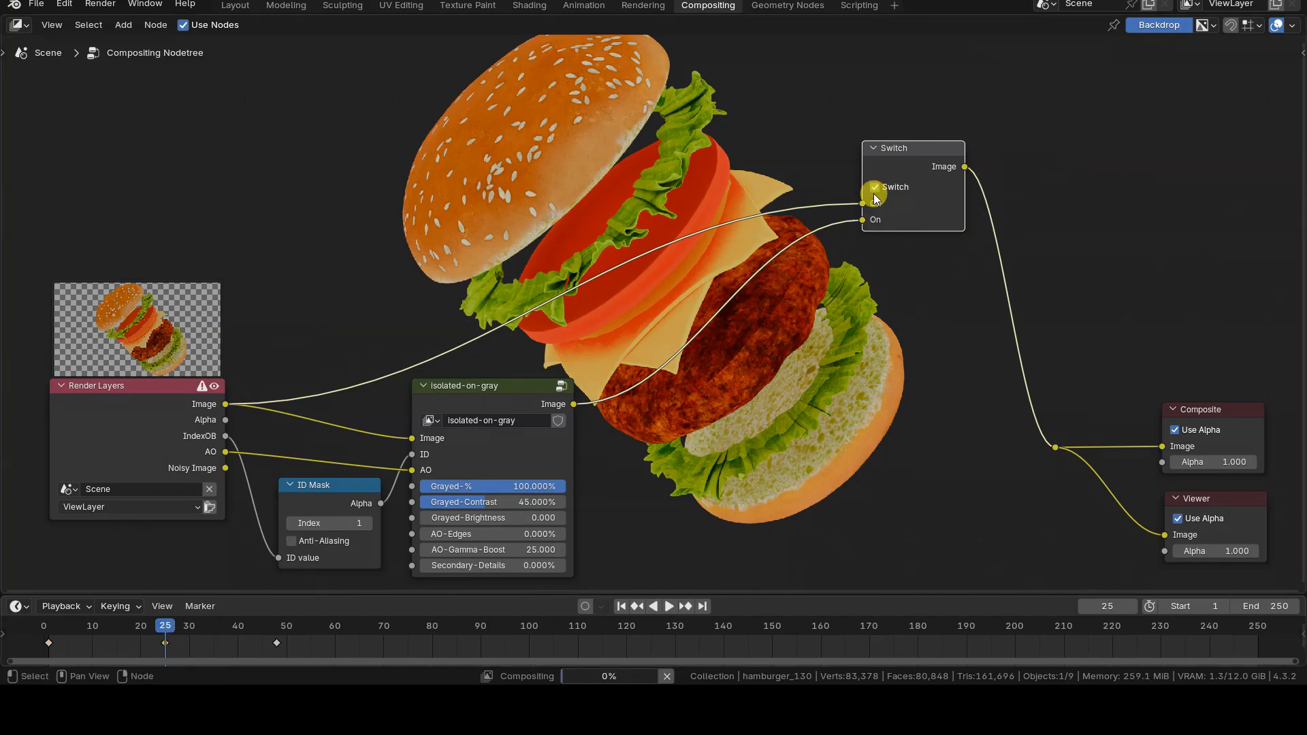
- Keyframe the Switch node's option enabled at frame 50
{"action": "left_click", "coordinate": [286, 627]}
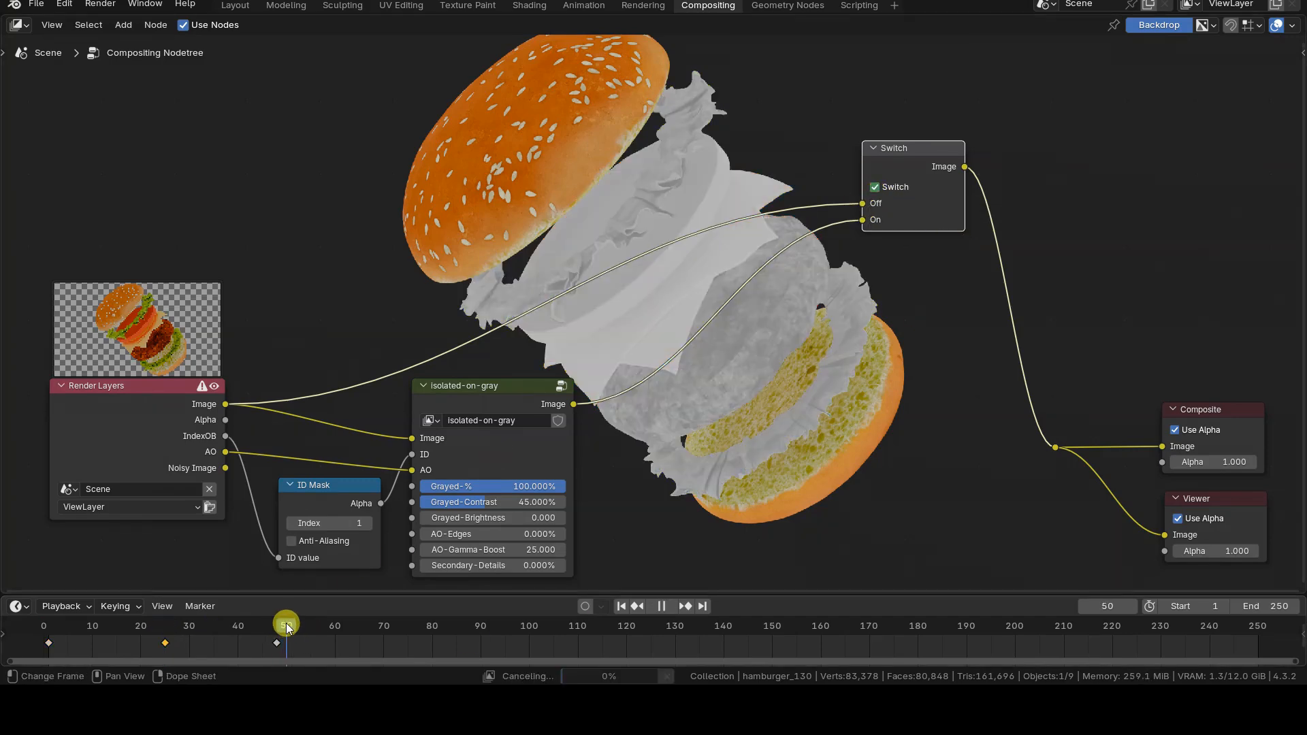
{"action": "left_click", "coordinate": [874, 188]}
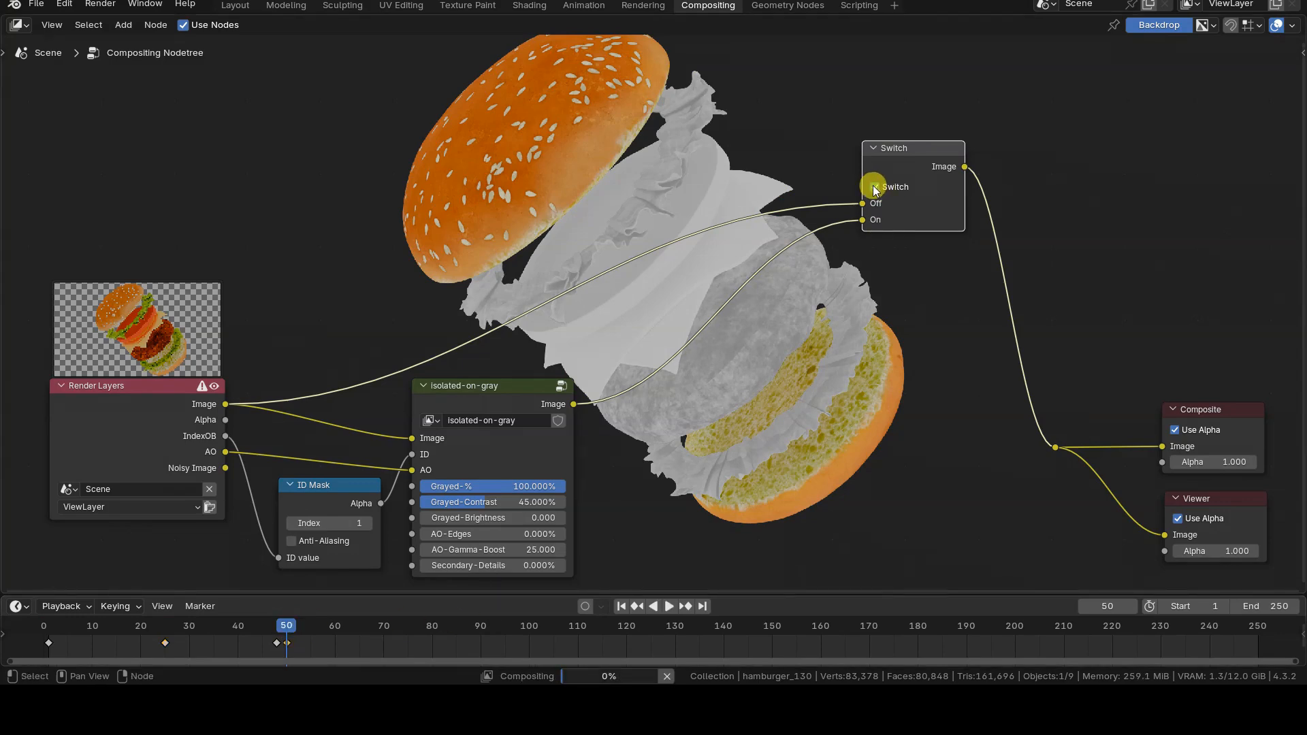
{"action": "left_click", "coordinate": [285, 628]}
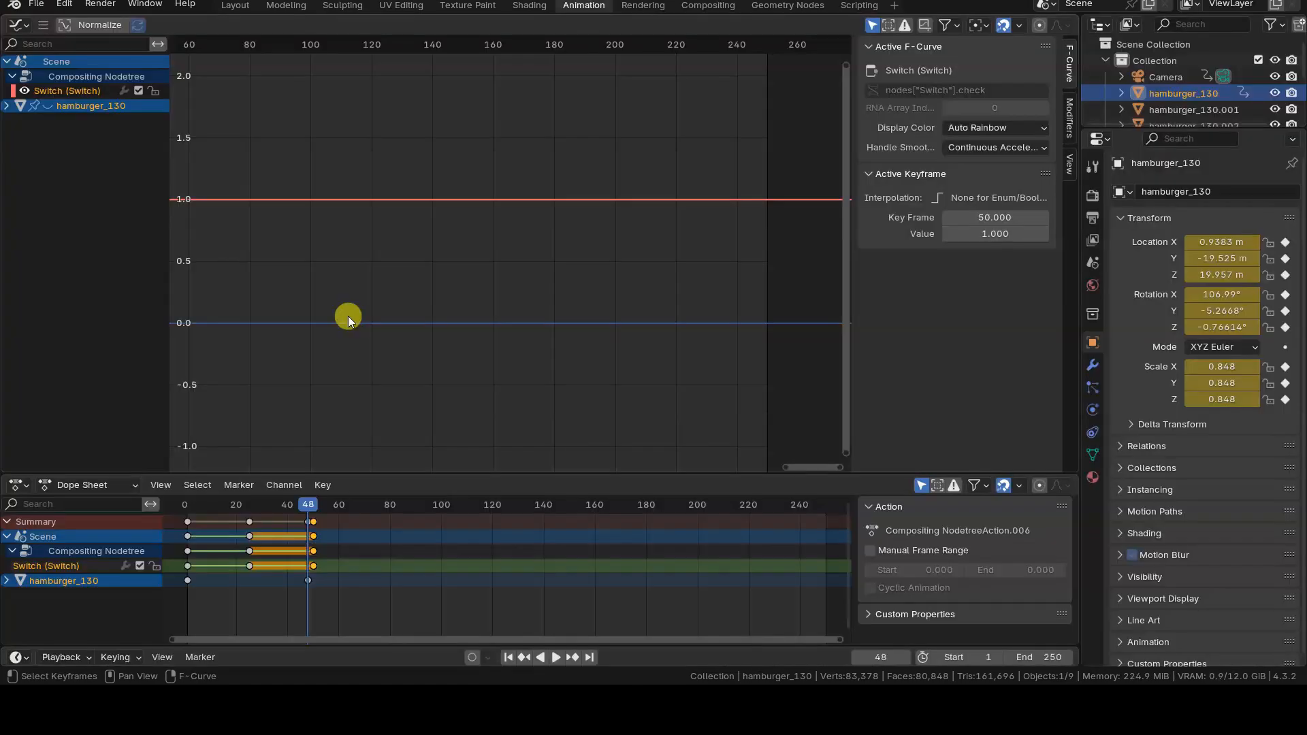
- Add a Cycles modifier to the Switch curve in the Animation workspace's Graph Editor and advance to frame 50
{"action": "scroll", "coordinate": [499, 320], "scroll_direction": "down", "scroll_amount": 4}
{"action": "middle_click_drag", "start_coordinate": [454, 301], "coordinate": [436, 304], "text": "ctrl"}
{"action": "scroll", "coordinate": [428, 233], "scroll_direction": "up", "scroll_amount": 3}
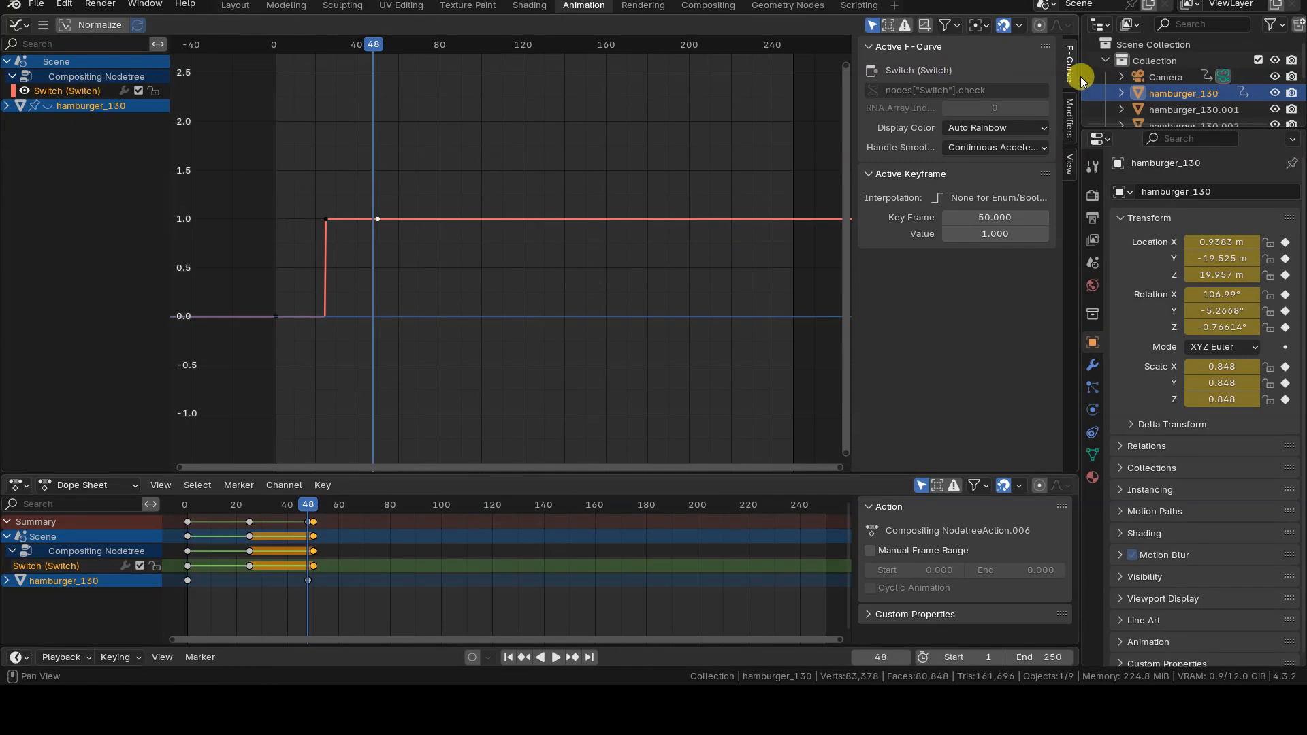
{"action": "left_click", "coordinate": [1068, 127]}
{"action": "left_click", "coordinate": [961, 52]}
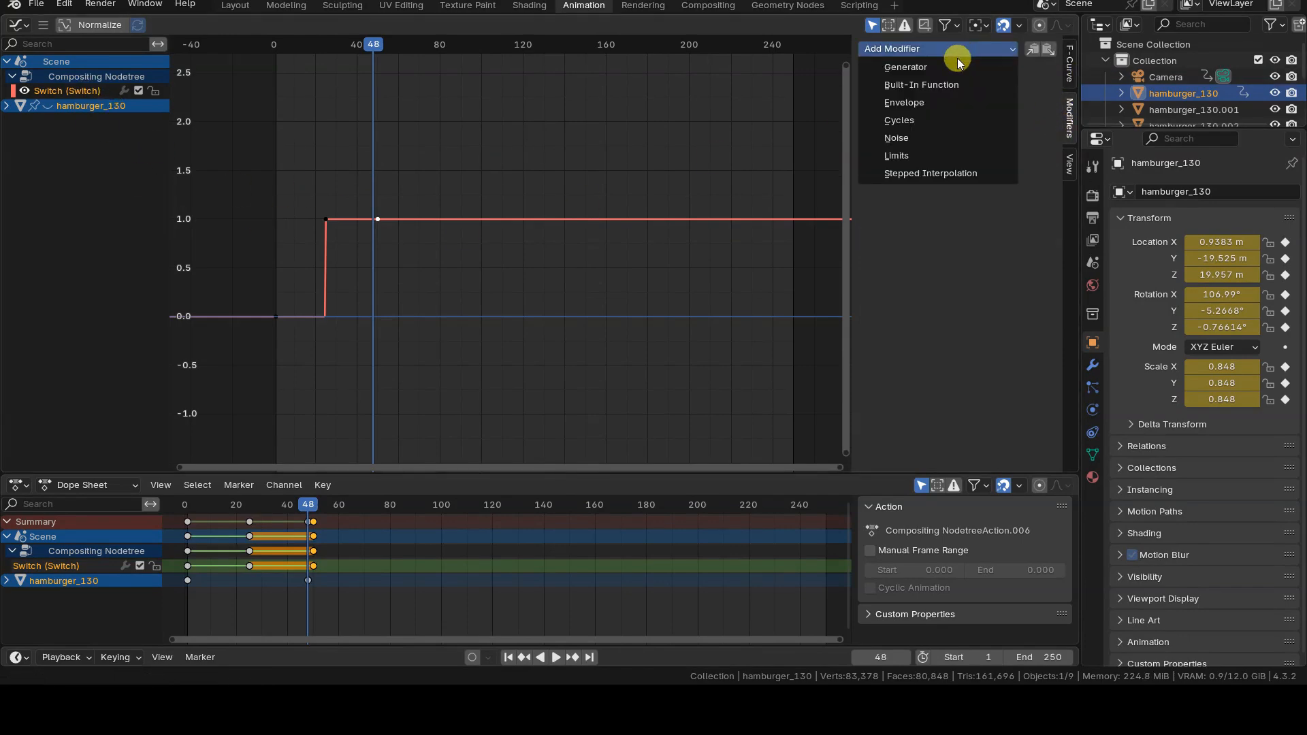
{"action": "left_click", "coordinate": [904, 121]}
{"action": "scroll", "coordinate": [468, 275], "scroll_direction": "up", "scroll_amount": 1}
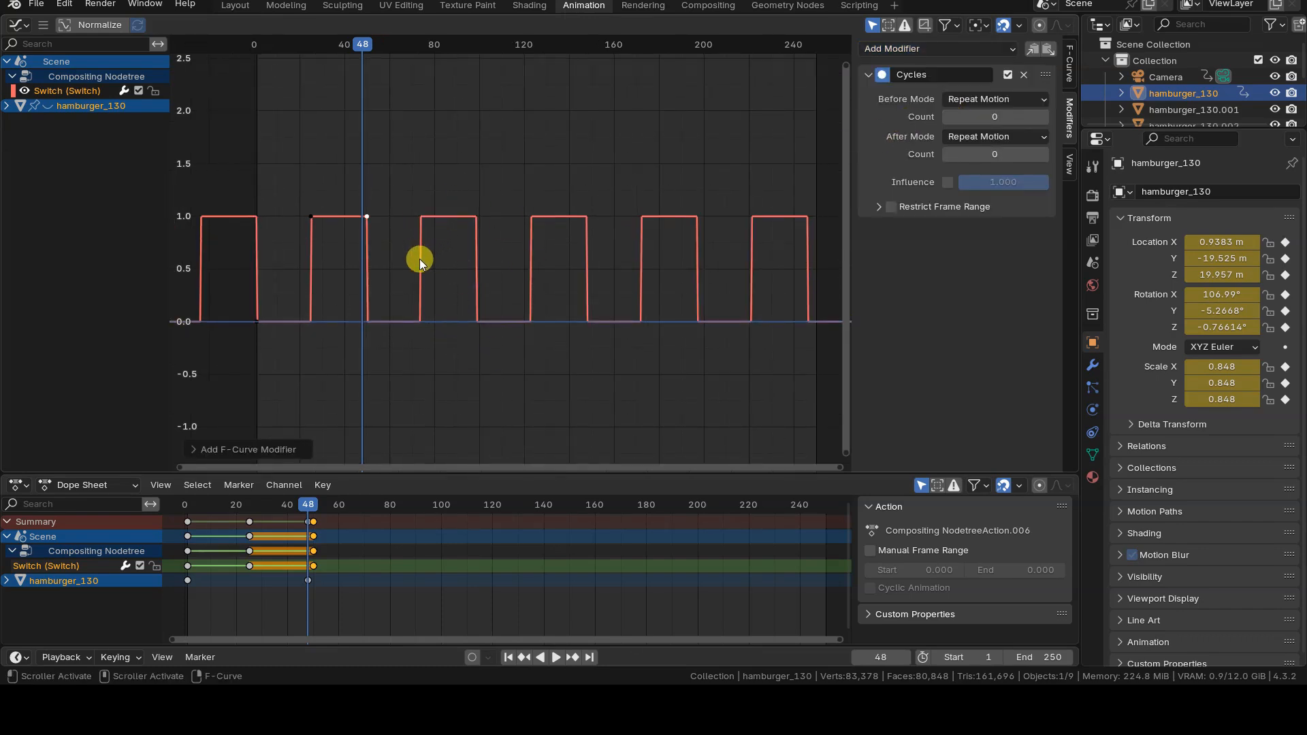
{"action": "key", "text": "Right"}
{"action": "key", "text": "Right"}
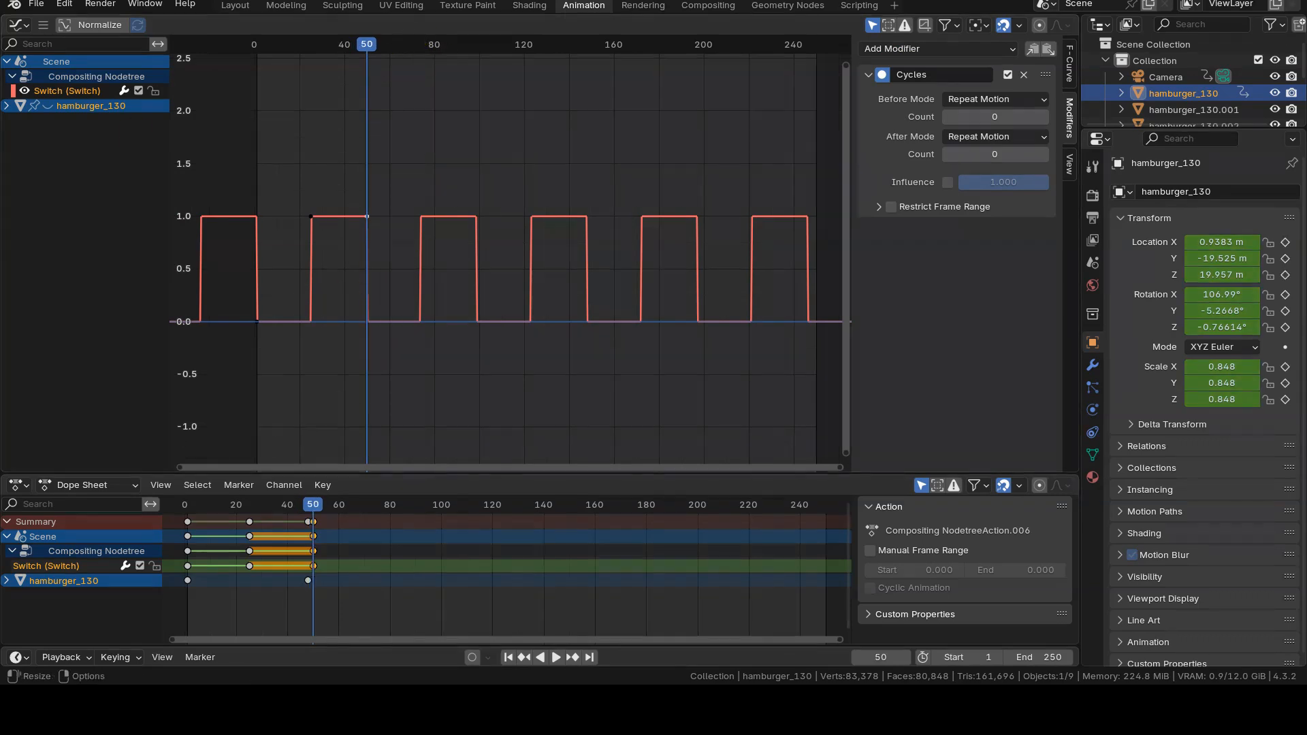
- Return to the Compositing workspace and add a Mix Color node between the Isolated-on-gray group and the output nodes
{"action": "left_click", "coordinate": [708, 6]}
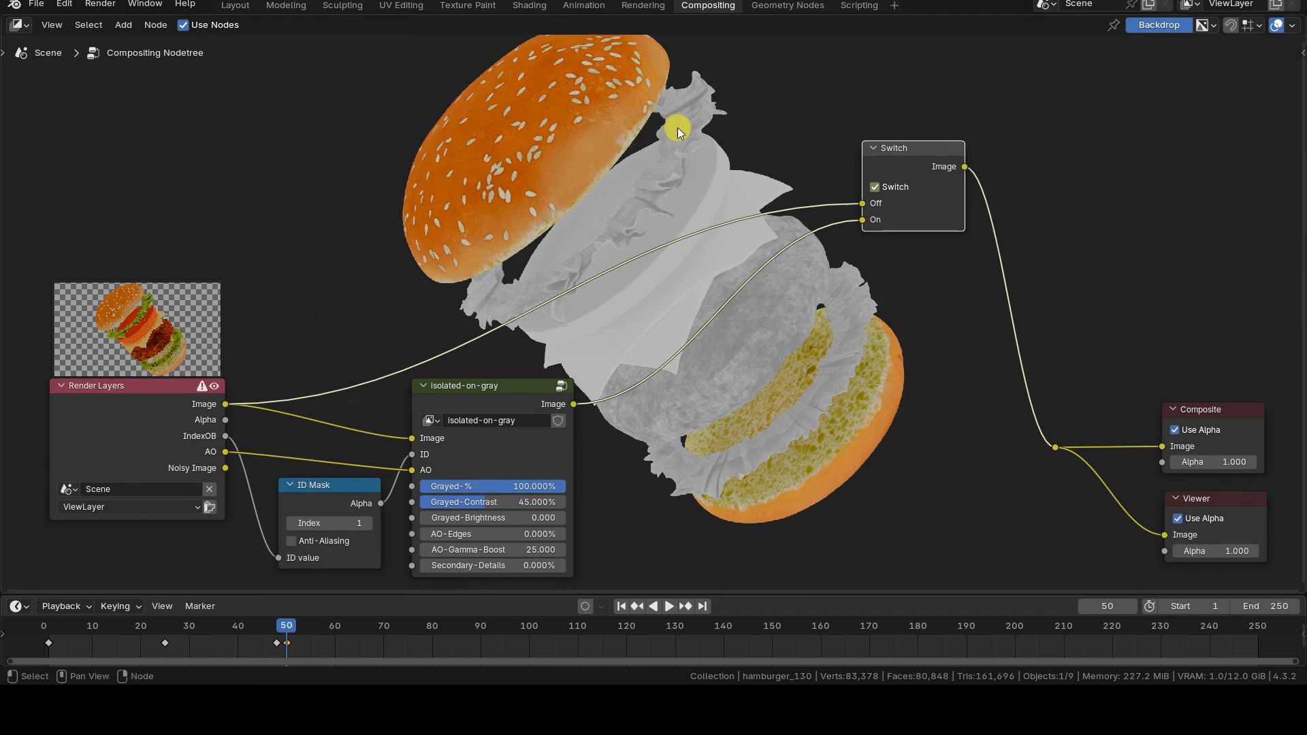
{"action": "key", "text": "shift+a"}
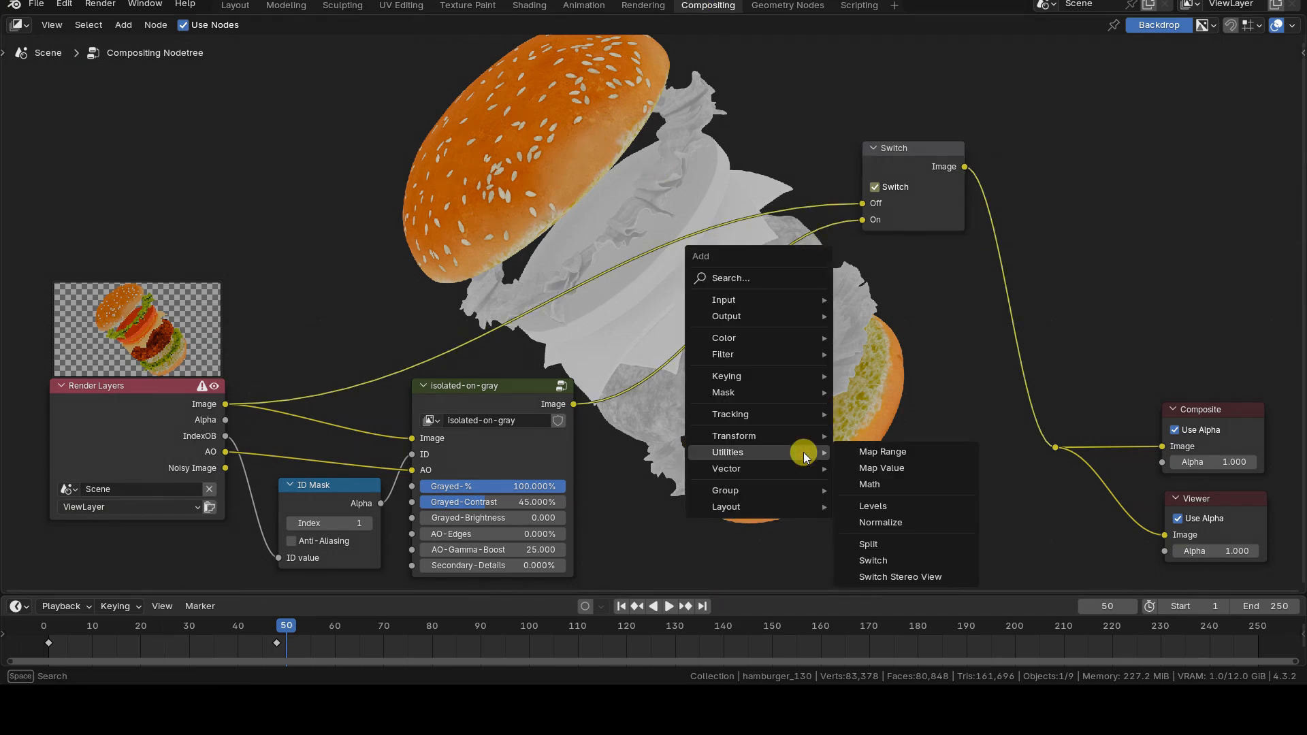
{"action": "type", "text": "color mi"}
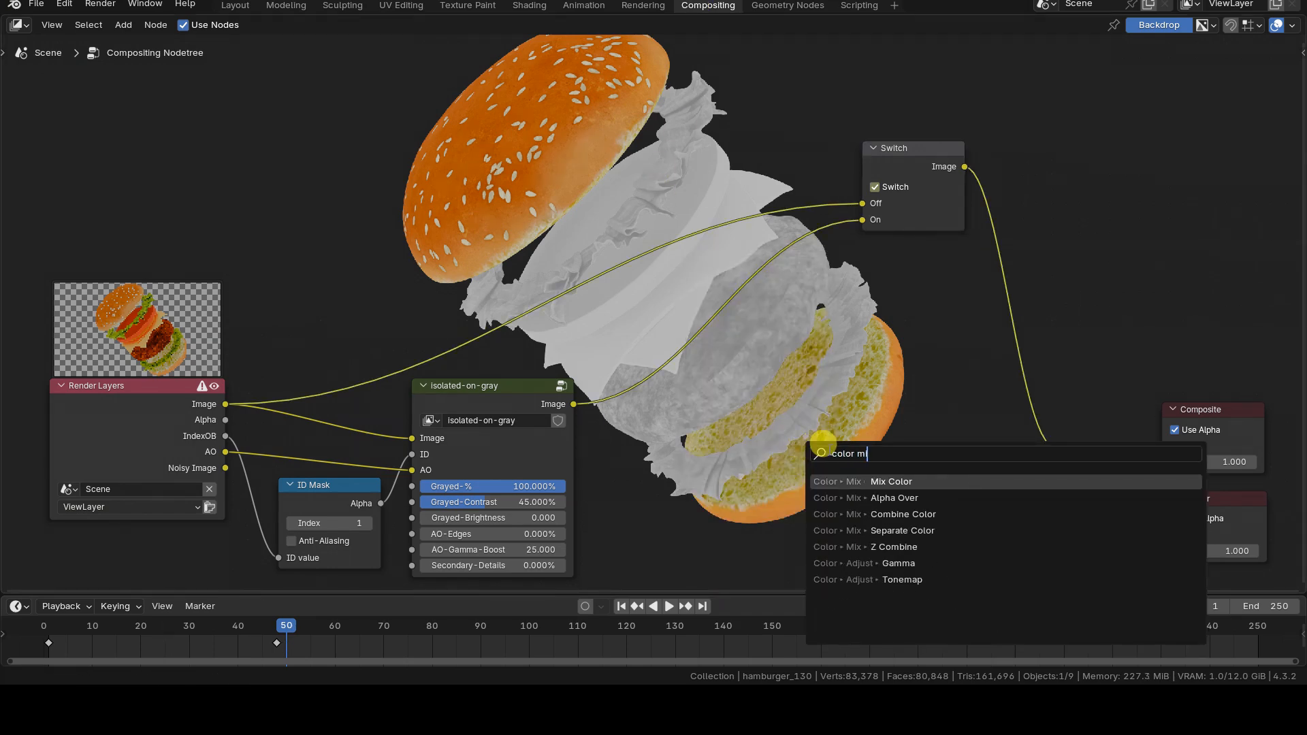
{"action": "left_click", "coordinate": [914, 481]}
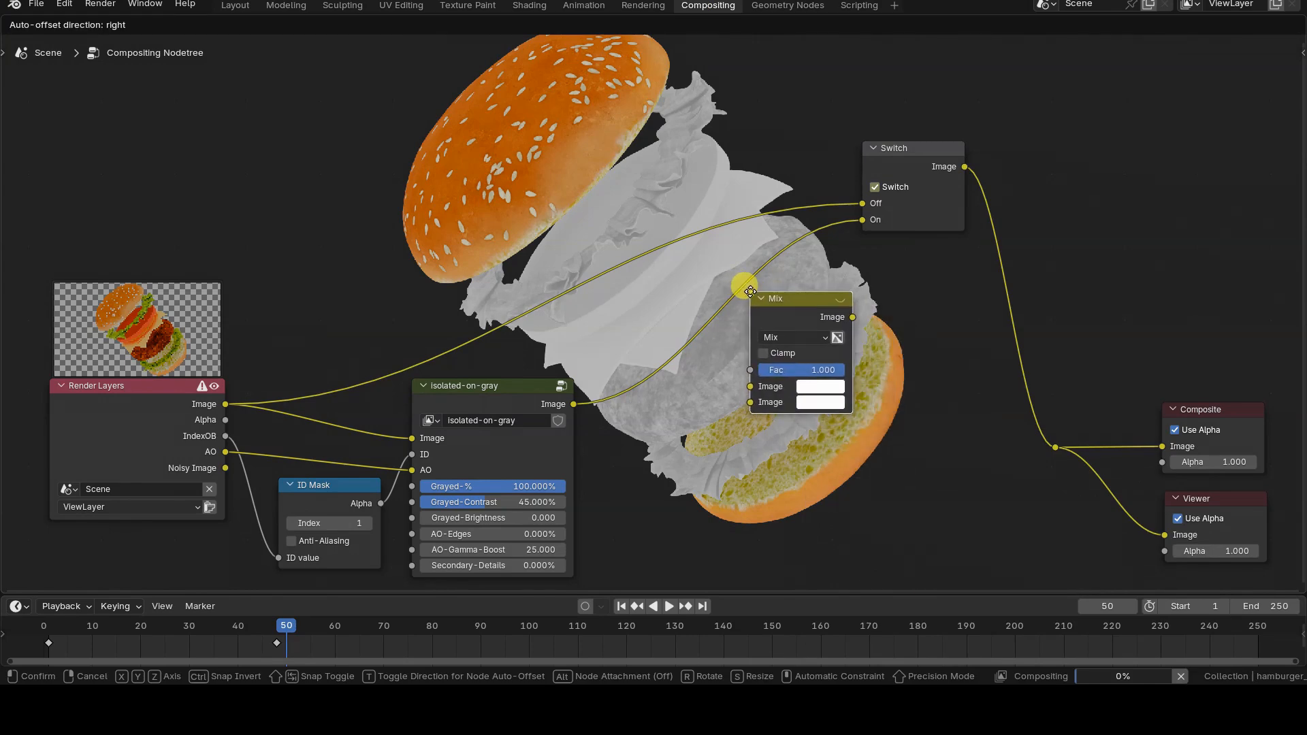
{"action": "left_click", "coordinate": [750, 292]}
- Replace the Switch node with the Mix node, using the Render Layers image as first input and Isolated-on-gray as second
{"action": "left_click_drag", "start_coordinate": [225, 404], "coordinate": [750, 387]}
{"action": "left_click_drag", "start_coordinate": [574, 404], "coordinate": [750, 402]}
{"action": "left_click_drag", "start_coordinate": [853, 317], "coordinate": [1055, 447]}
{"action": "left_click", "coordinate": [930, 152]}
{"action": "key", "text": "Delete"}
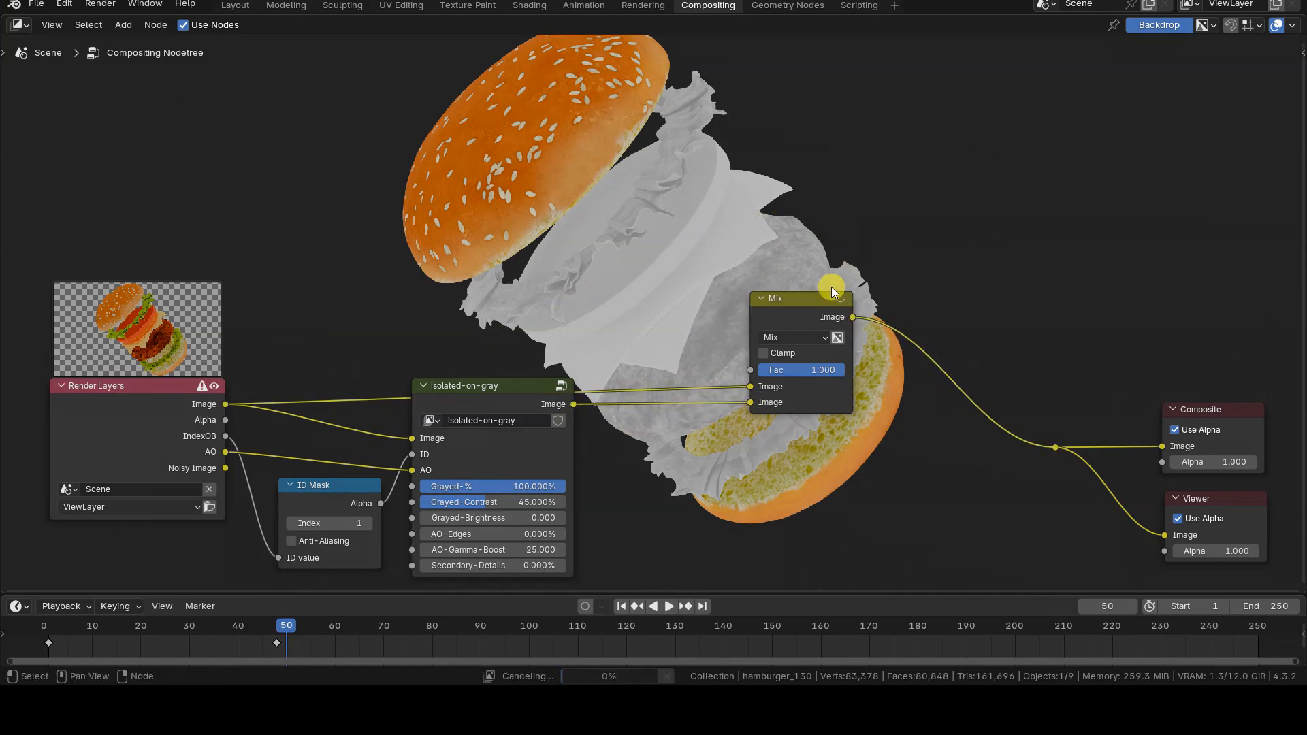
- Try the Mix node's Fac at 0, 1 and 0.5 to compare the blend between both images
{"action": "left_click", "coordinate": [810, 369]}
{"action": "type", "text": "0"}
{"action": "key", "text": "Return"}
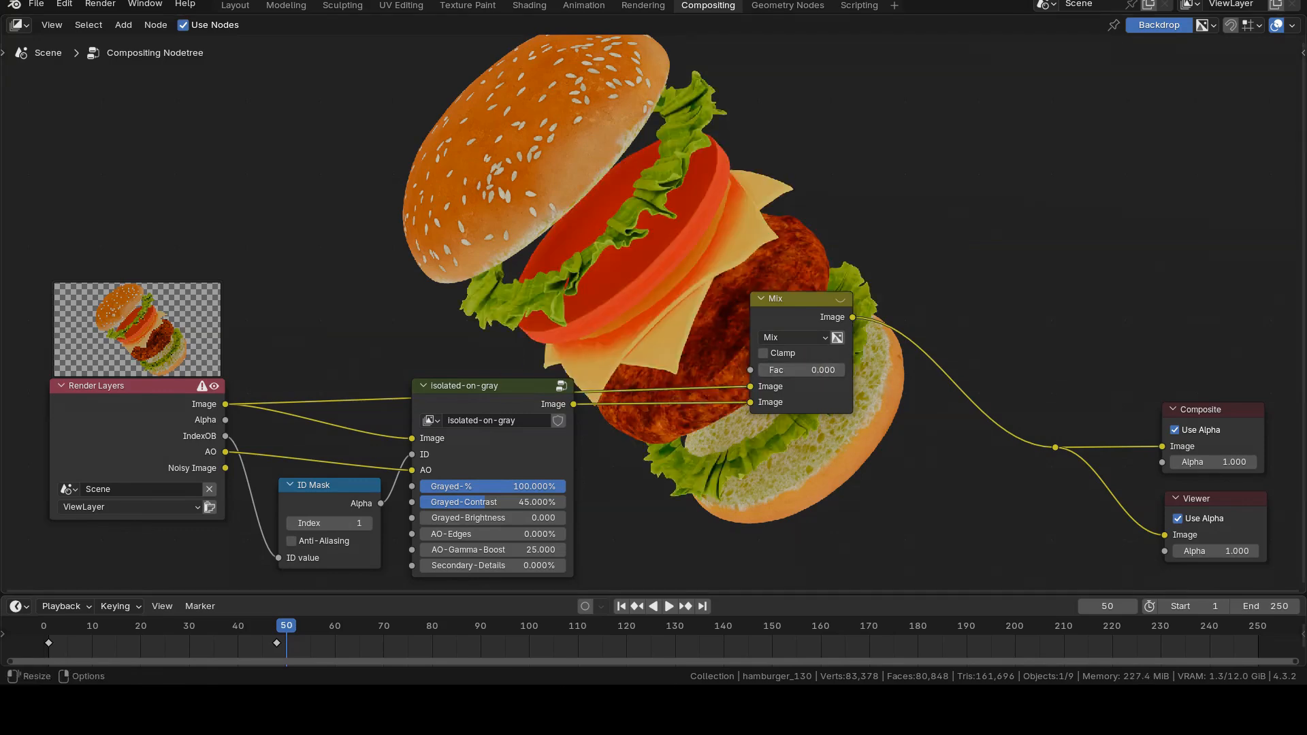
{"action": "left_click", "coordinate": [811, 370]}
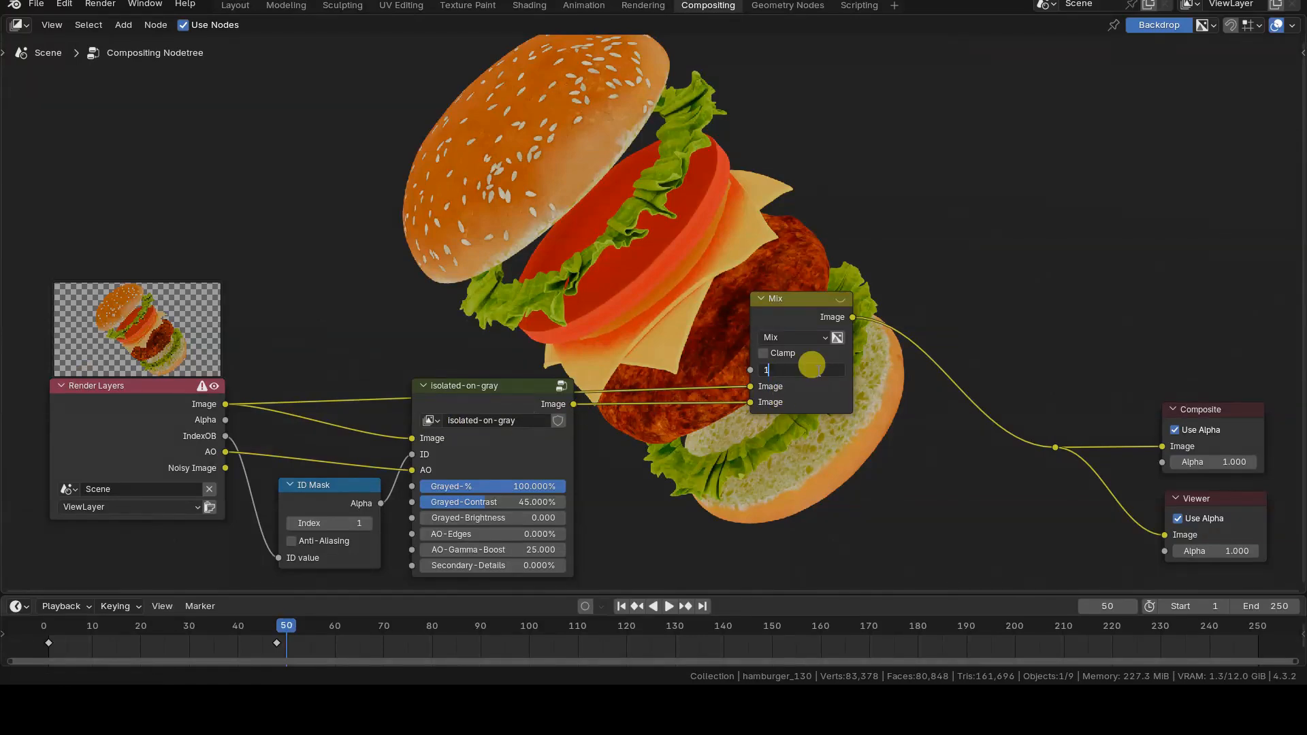
{"action": "key", "text": "Return"}
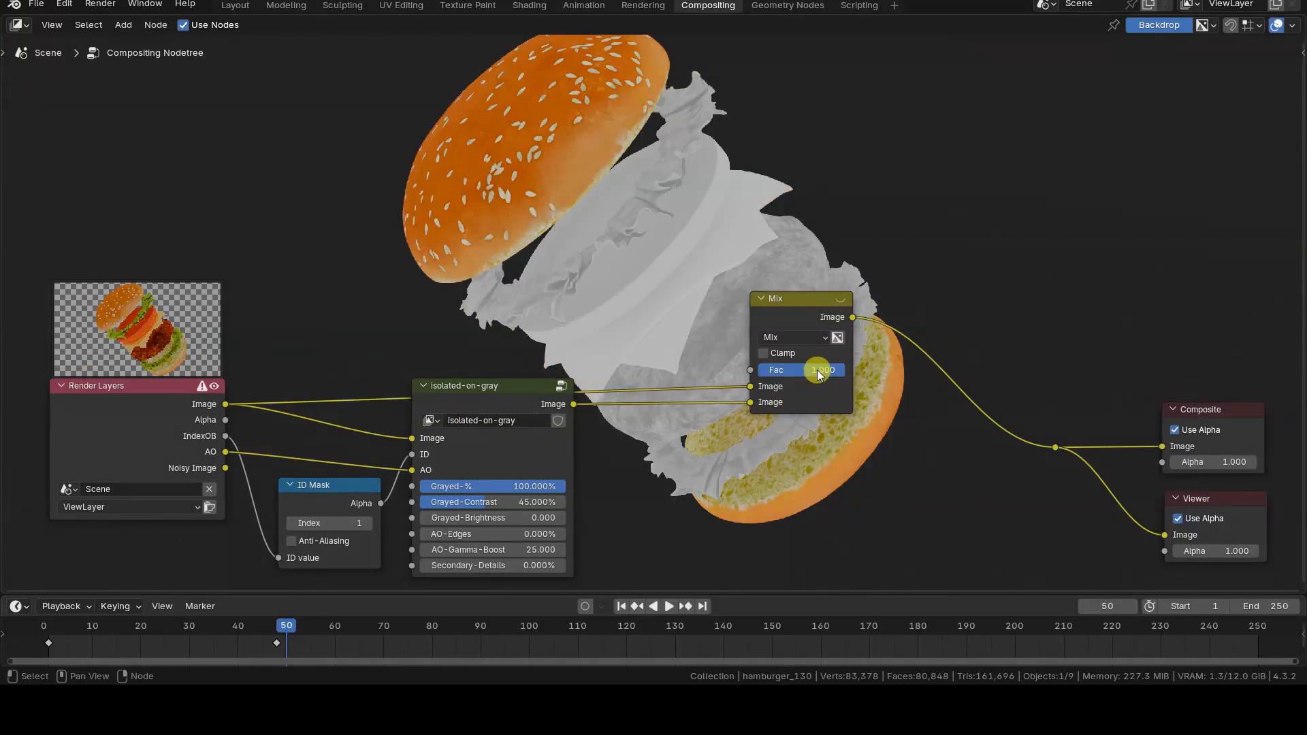
{"action": "left_click", "coordinate": [813, 370]}
{"action": "type", "text": "0.5"}
{"action": "key", "text": "Return"}
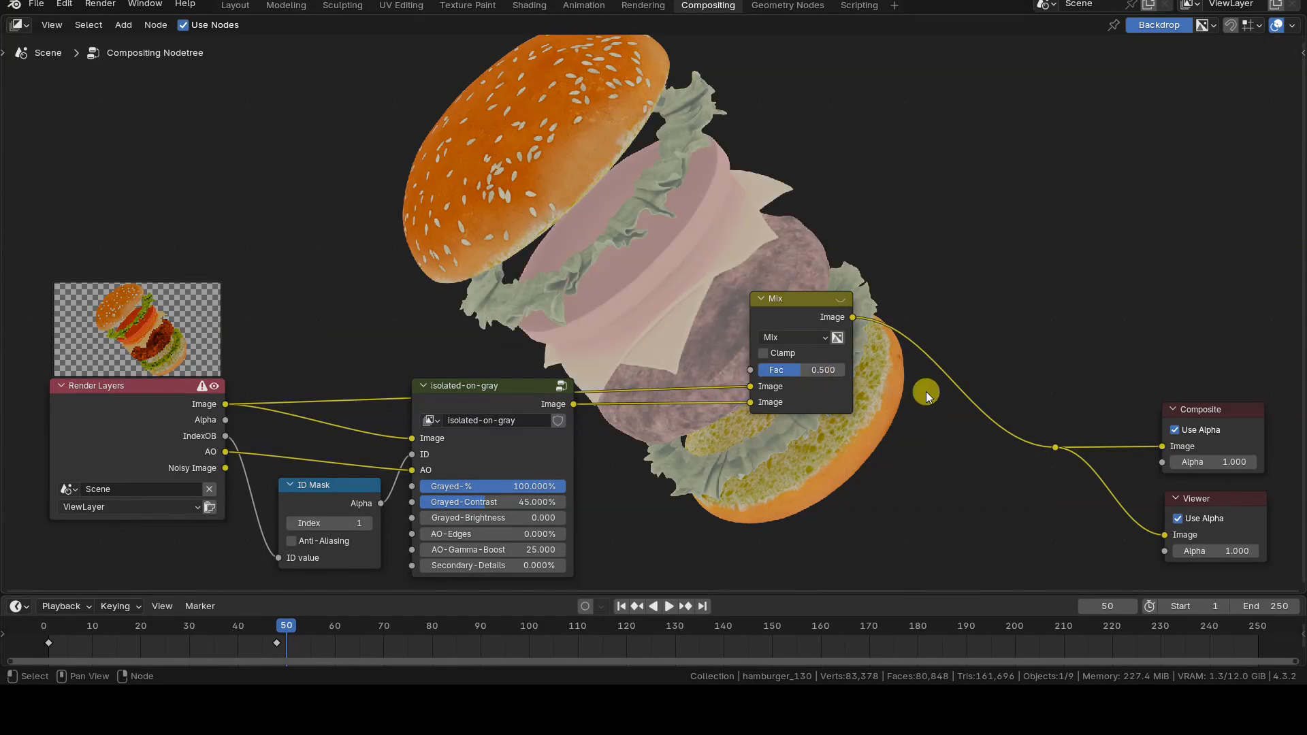
- View the keyframe options for the Mix node's Fac without inserting one, and set Fac to 0
{"action": "right_click", "coordinate": [824, 369]}
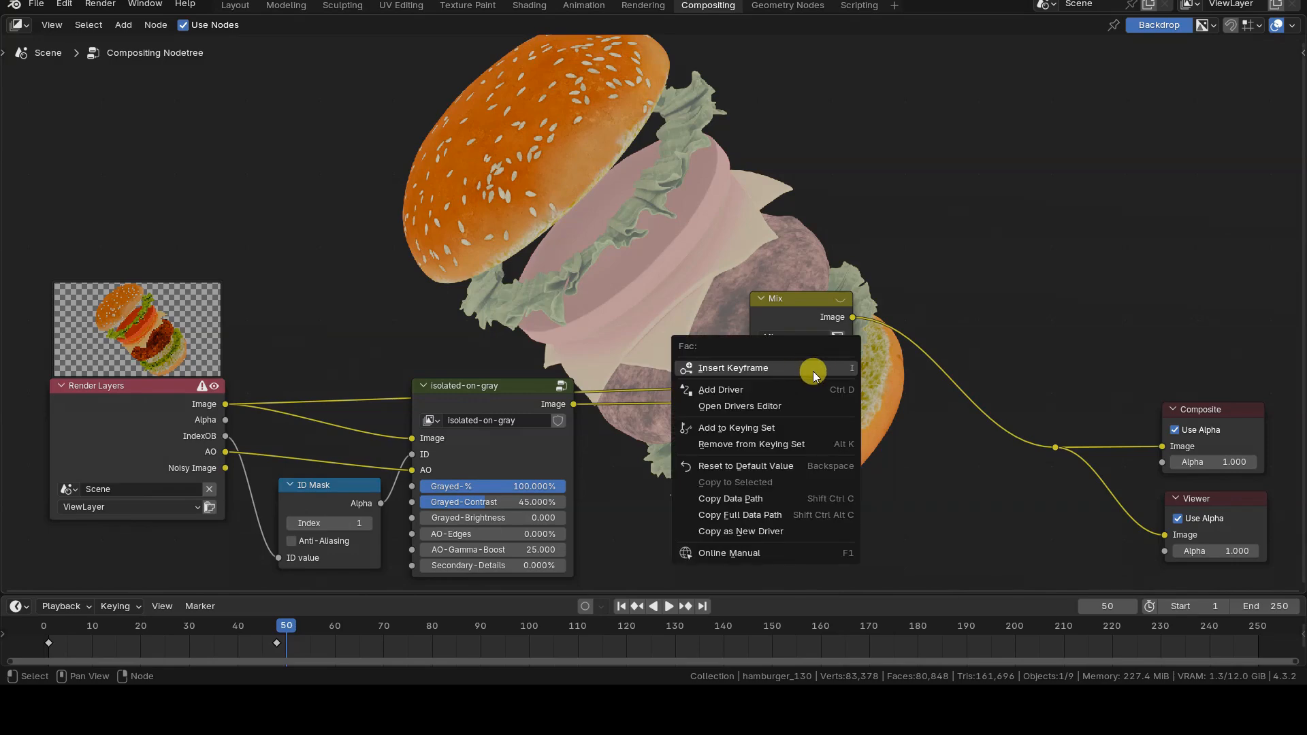
{"action": "key", "text": "Escape"}
{"action": "left_click", "coordinate": [816, 367]}
{"action": "type", "text": "0"}
{"action": "key", "text": "Return"}
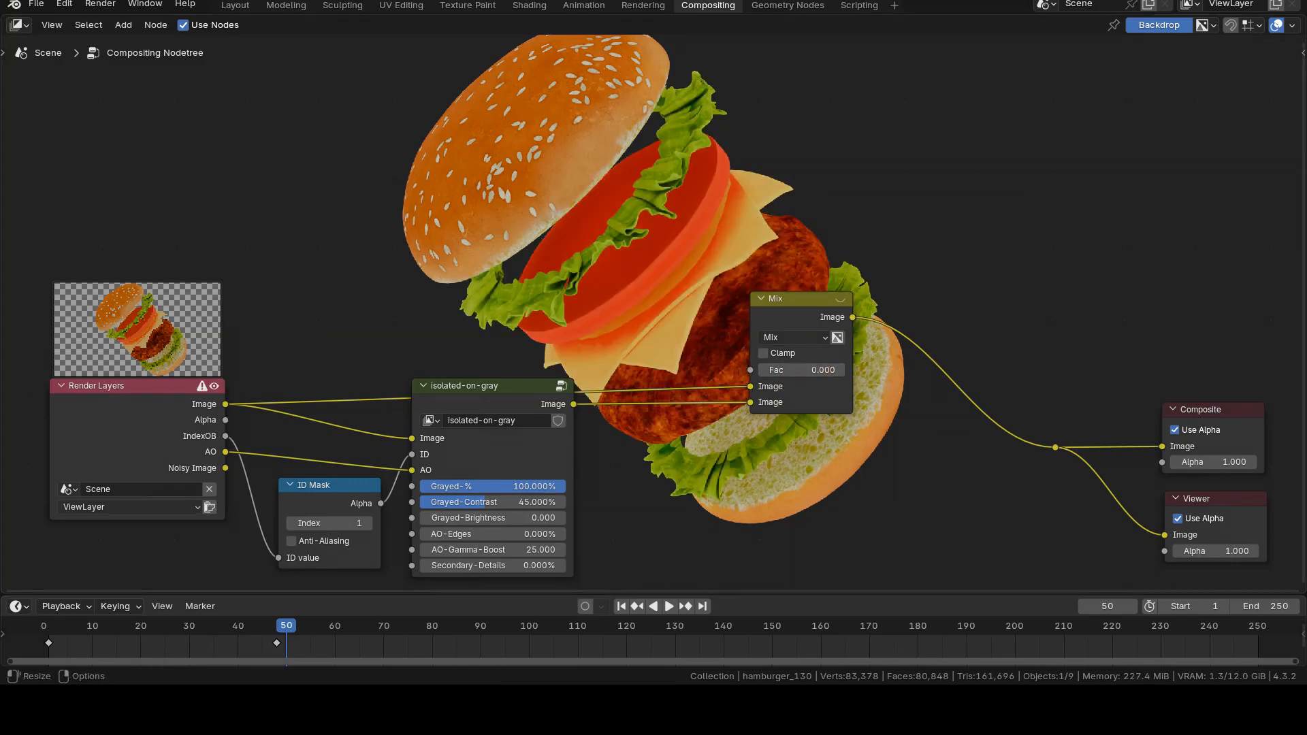
- Add a Switch node with Render Layers on Off and Isolated-on-gray on On, feeding the reroute before Composite and Viewer
{"action": "key", "text": "shift+a"}
{"action": "type", "text": "swit"}
{"action": "key", "text": "Return"}
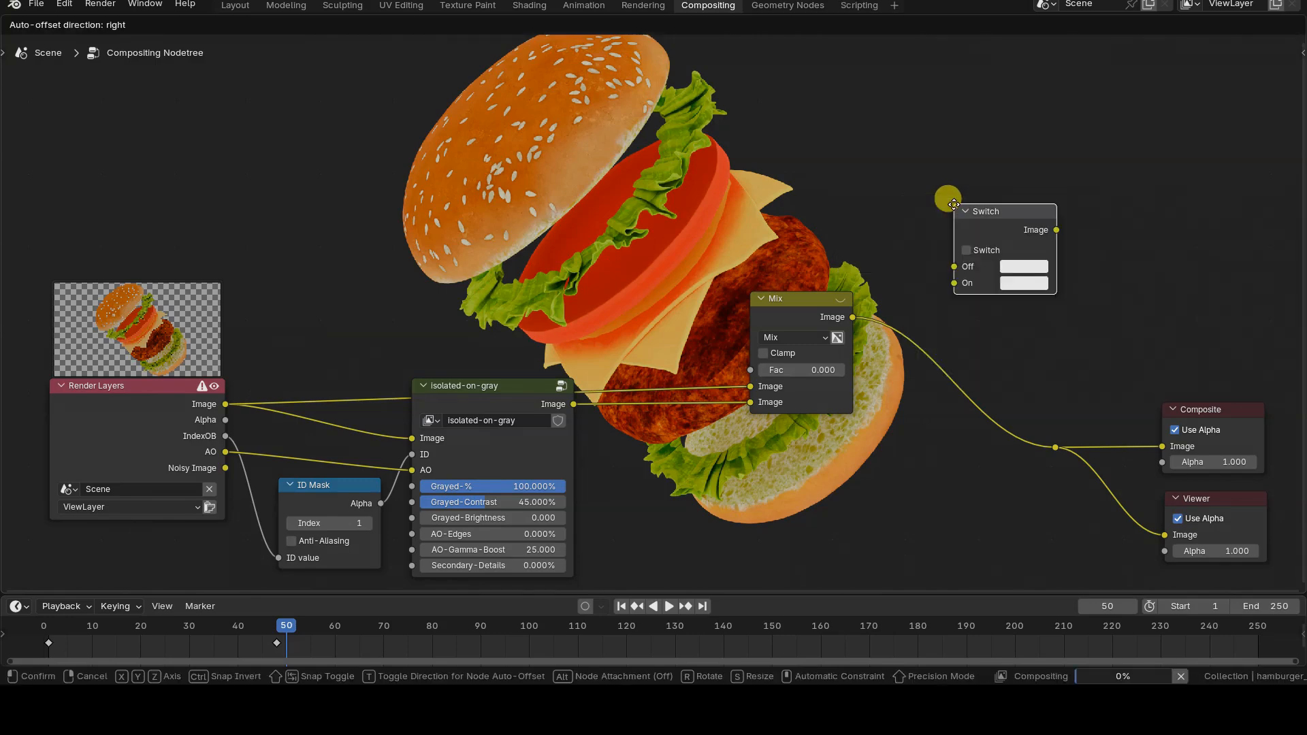
{"action": "left_click", "coordinate": [871, 140]}
{"action": "left_click_drag", "start_coordinate": [574, 404], "coordinate": [870, 214]}
{"action": "left_click_drag", "start_coordinate": [225, 404], "coordinate": [870, 198]}
{"action": "left_click_drag", "start_coordinate": [972, 161], "coordinate": [1055, 447]}
- Delete the Mix node and move the Switch node slightly lower
{"action": "left_click", "coordinate": [814, 298]}
{"action": "key", "text": "x"}
{"action": "left_click", "coordinate": [925, 148]}
{"action": "left_click_drag", "start_coordinate": [925, 148], "coordinate": [928, 162]}
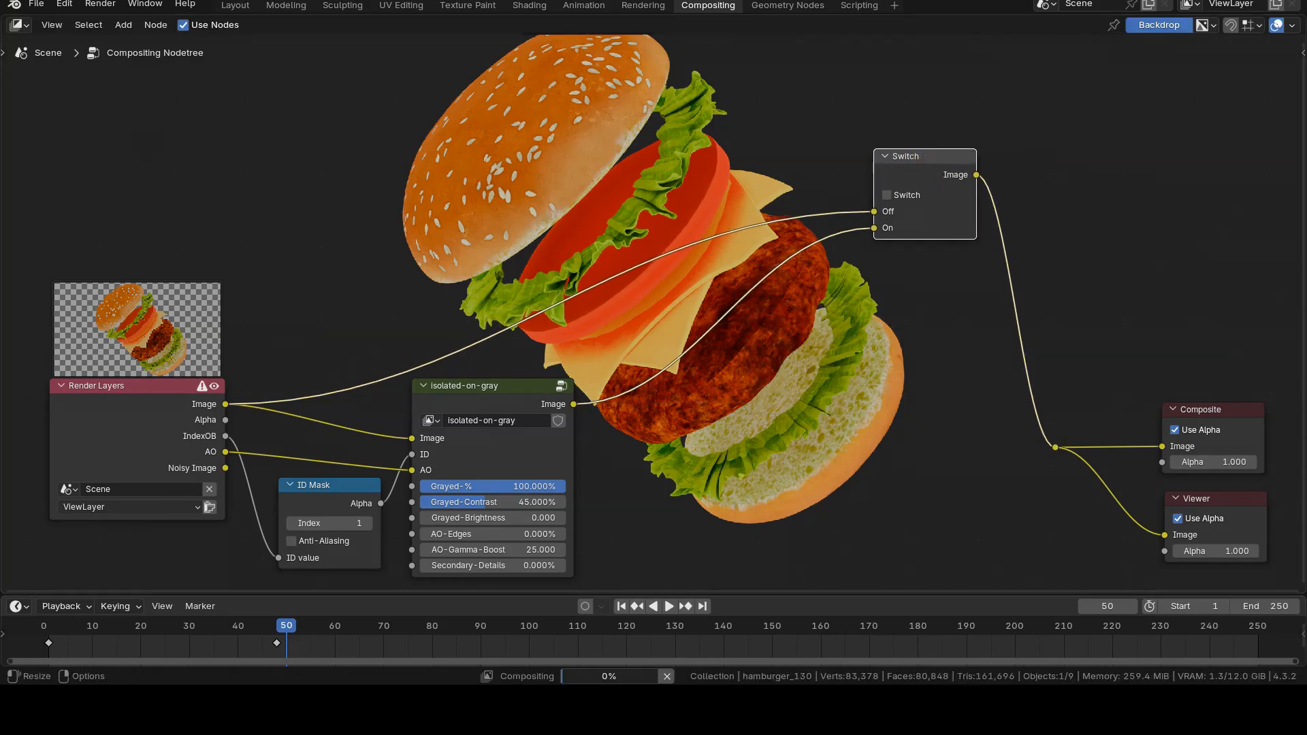